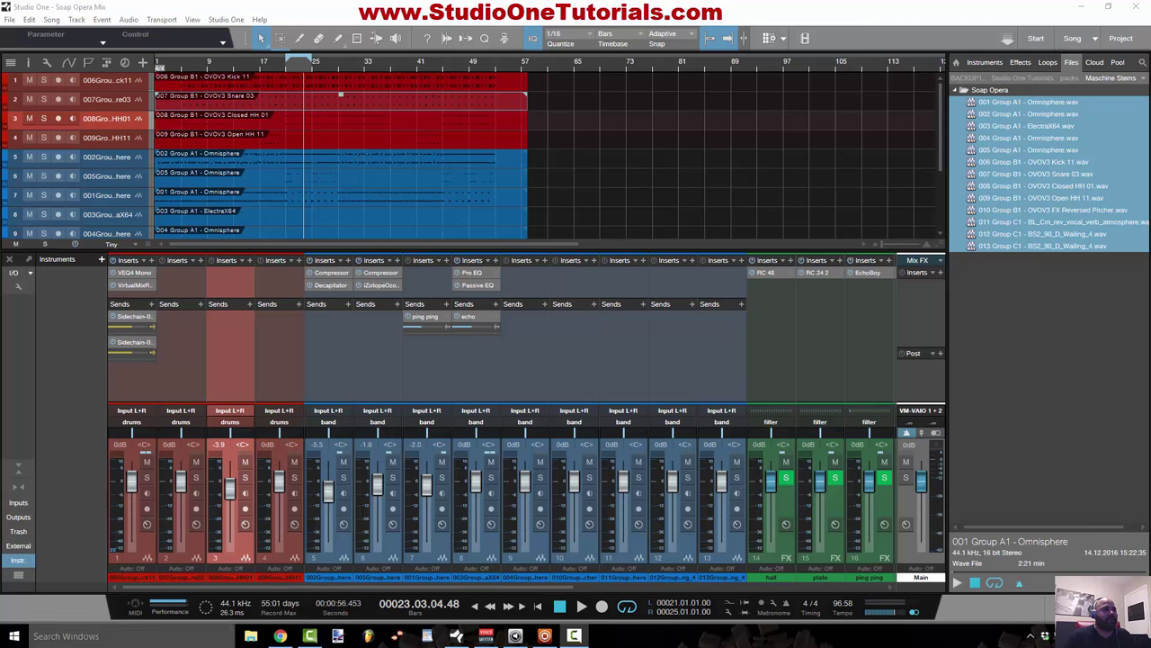
Check the CPU and disk load readout, then close it.
left_click(173, 610)
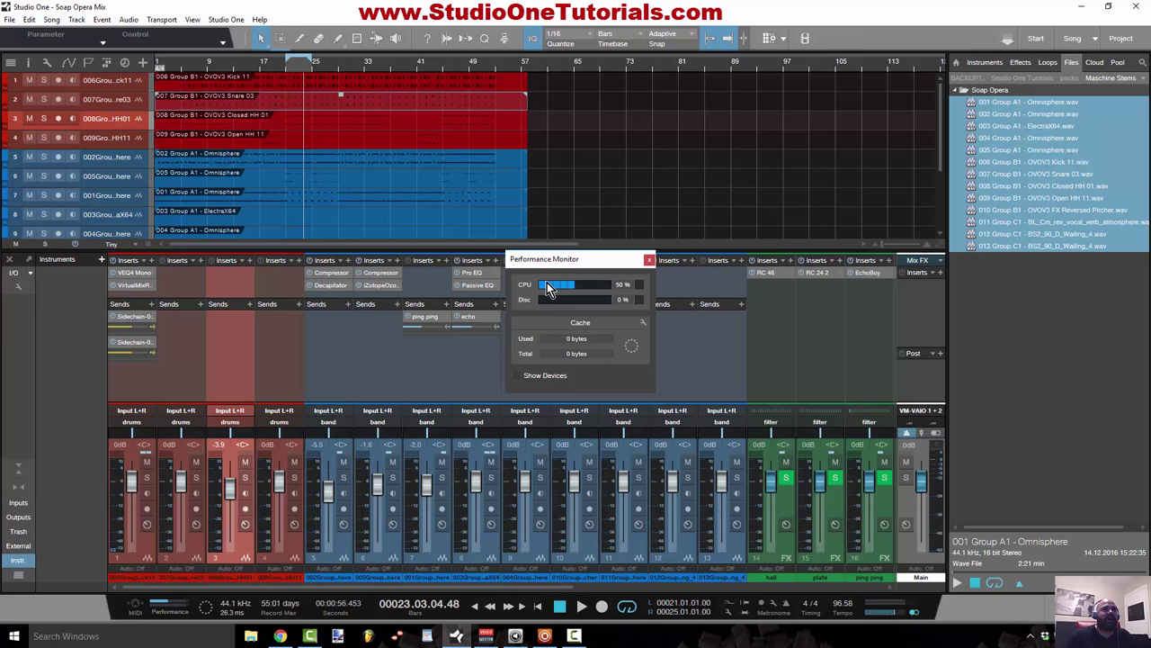
left_click(649, 260)
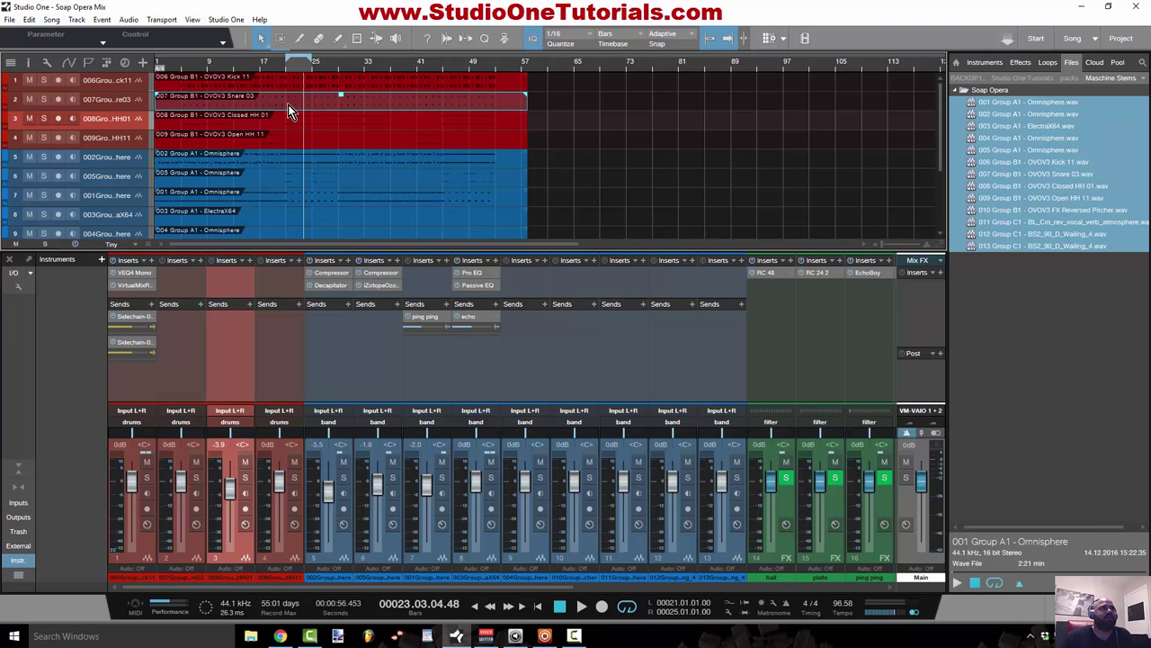
Open the Snare 03 event in the editor and enlarge the track lanes to show input settings.
double_click(287, 100)
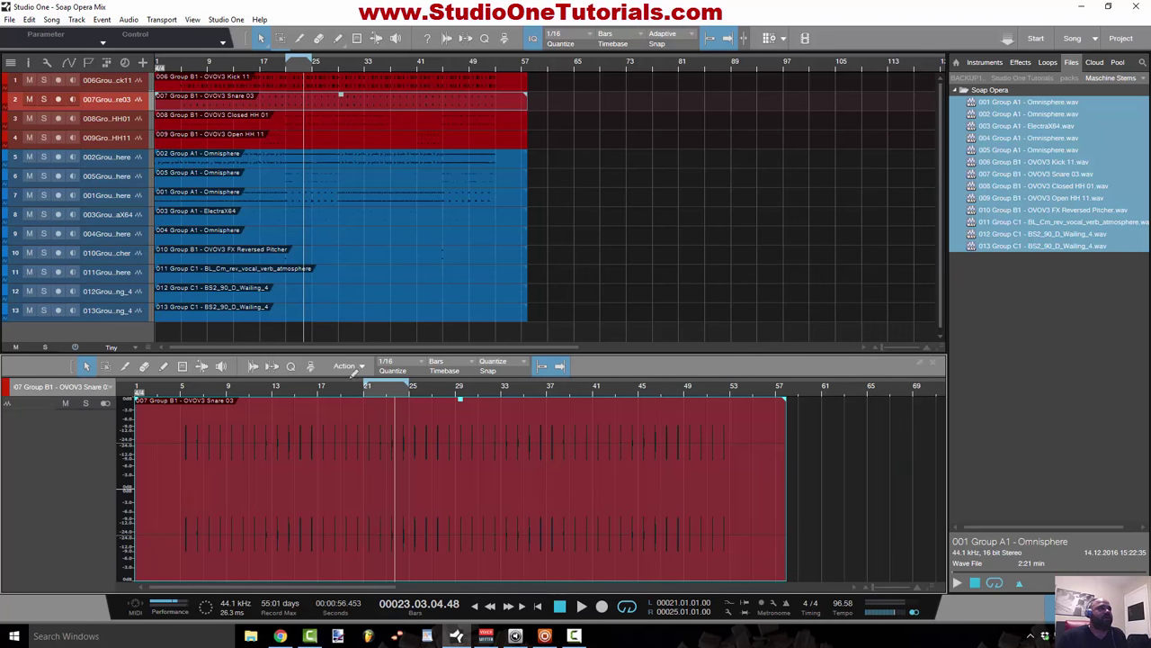
key("shift+w")
key("shift+e")
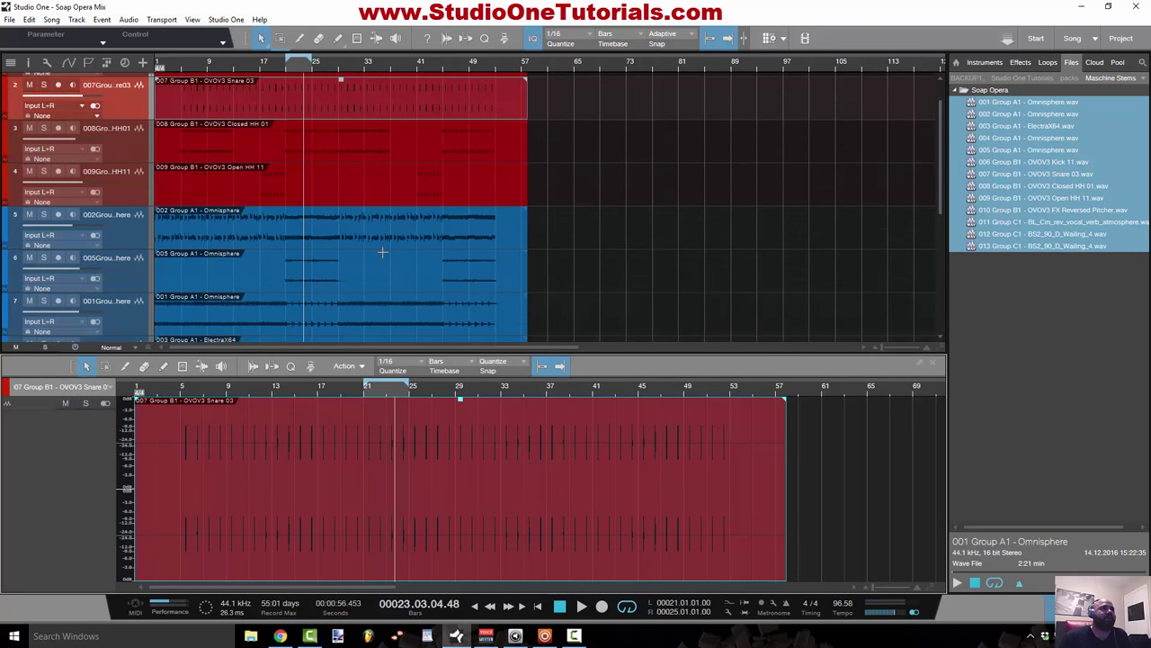
scroll(384, 253, "down", 5)
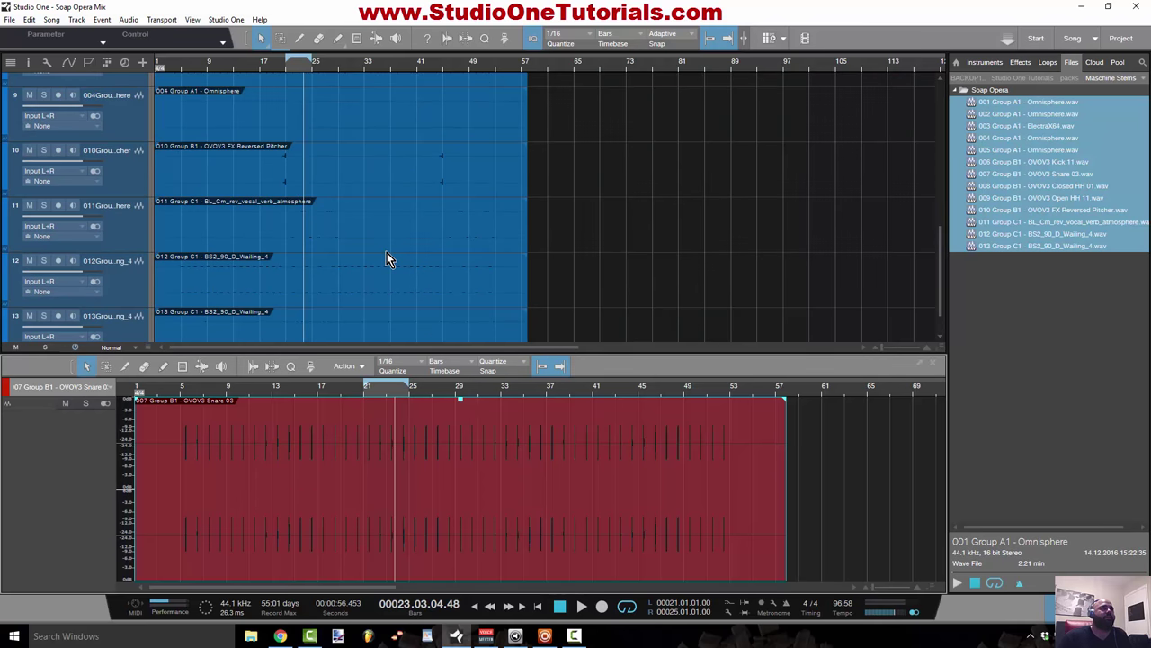
scroll(387, 251, "up", 6)
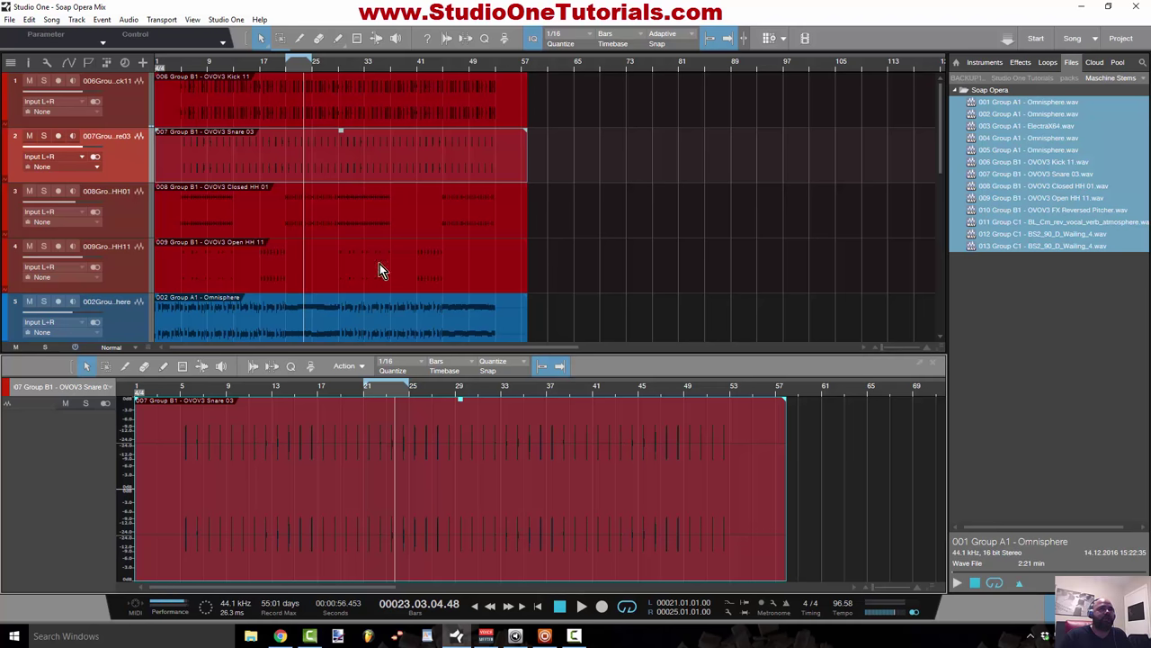
Bring up the Maschine Soap Opera project, then minimize it to return to Studio One.
left_click(548, 639)
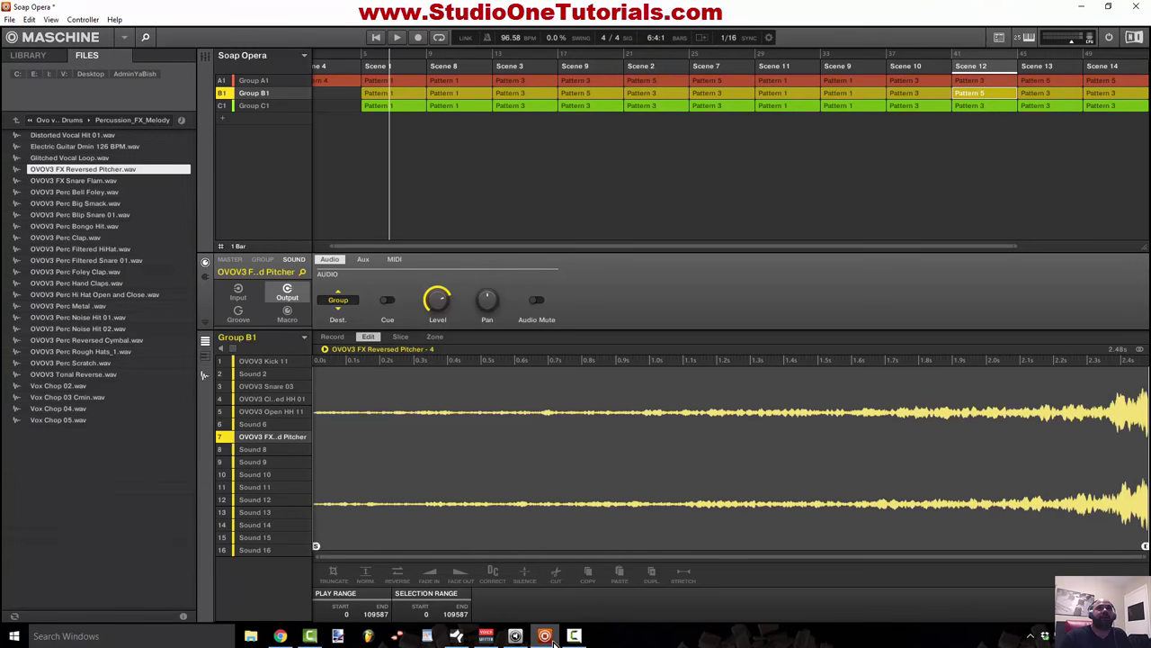
left_click(1079, 7)
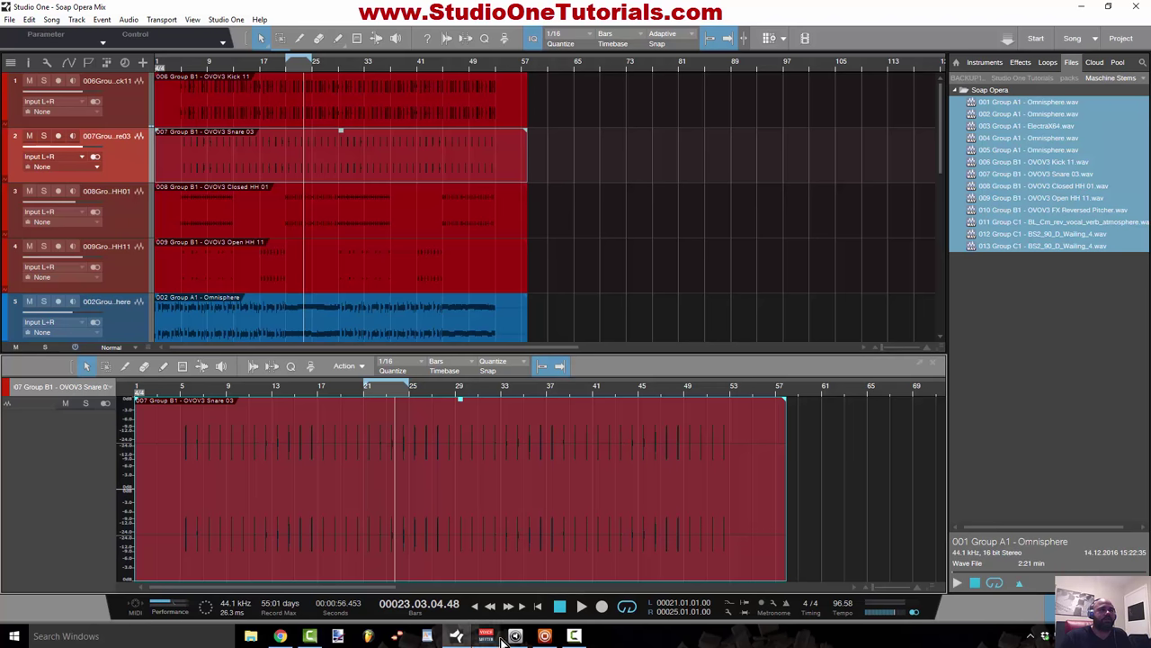
left_click(547, 635)
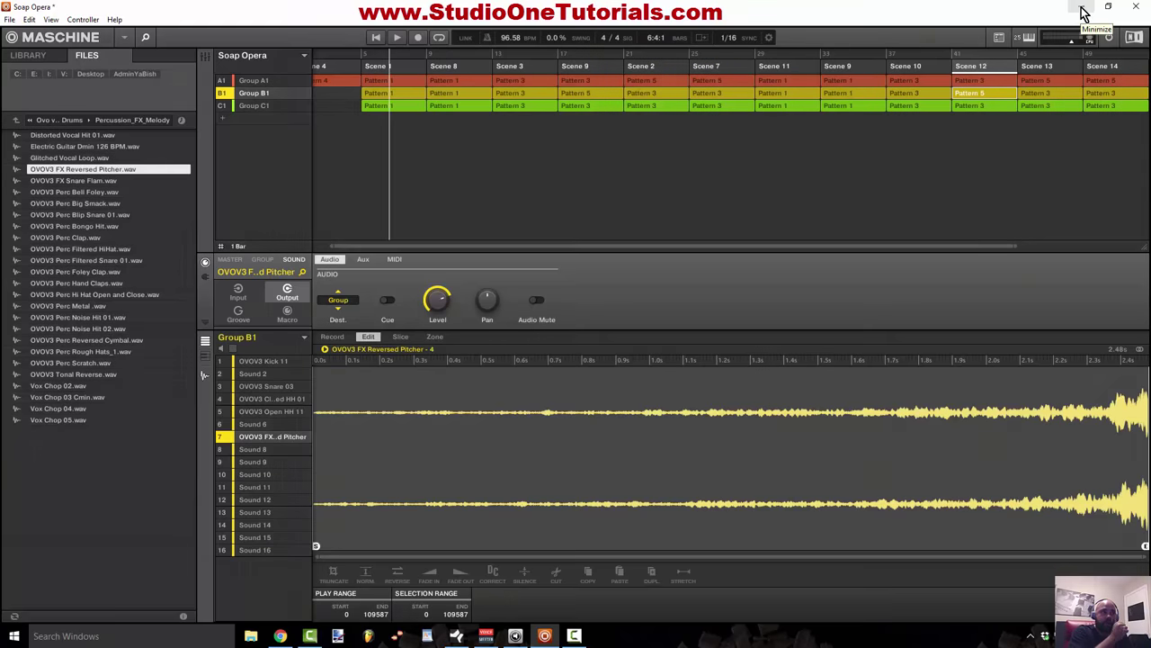
left_click(1084, 13)
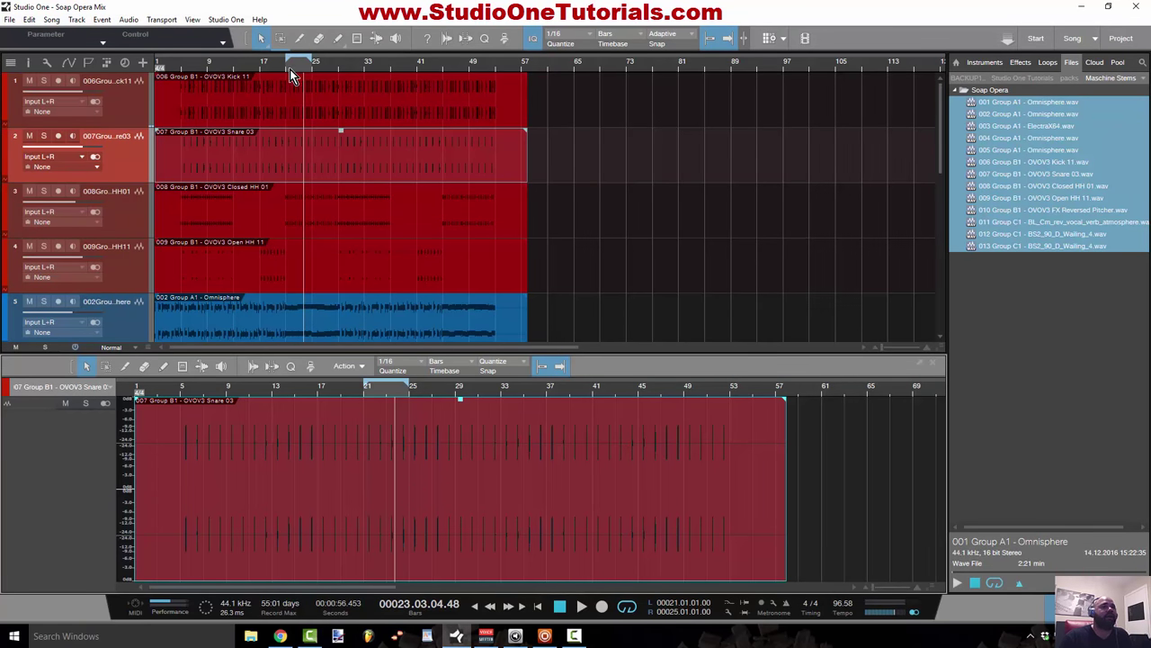
Zoom in around bar 20, set the playhead to bar 21, and play the snare briefly.
left_click_drag(284, 67, 282, 96)
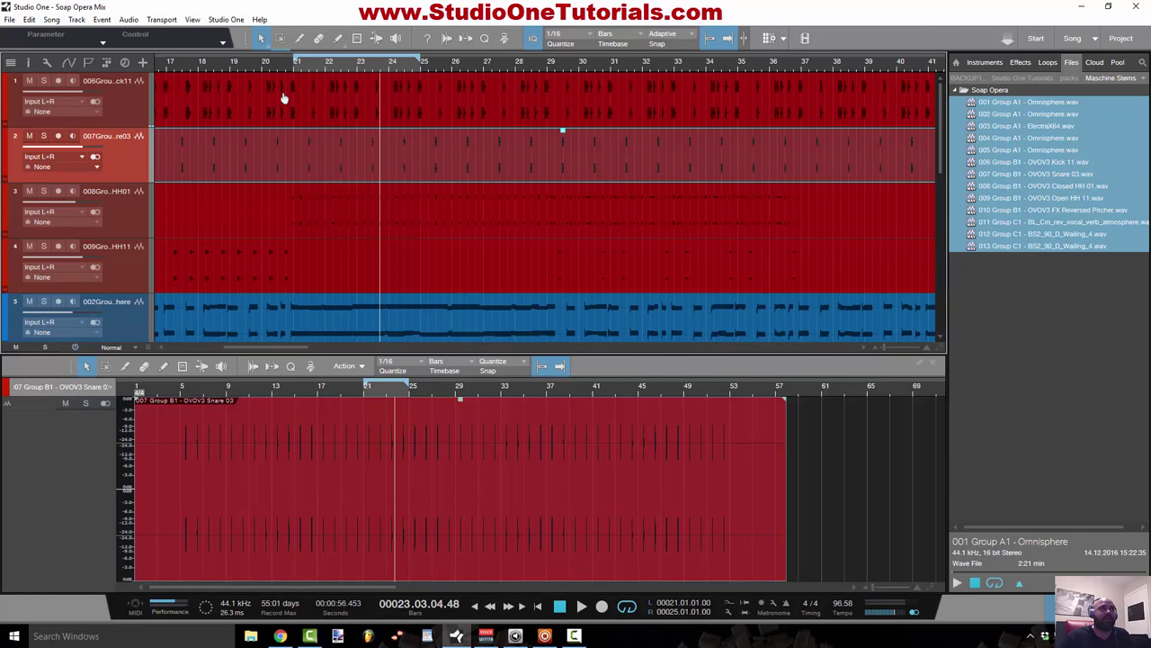
left_click_drag(282, 97, 341, 136)
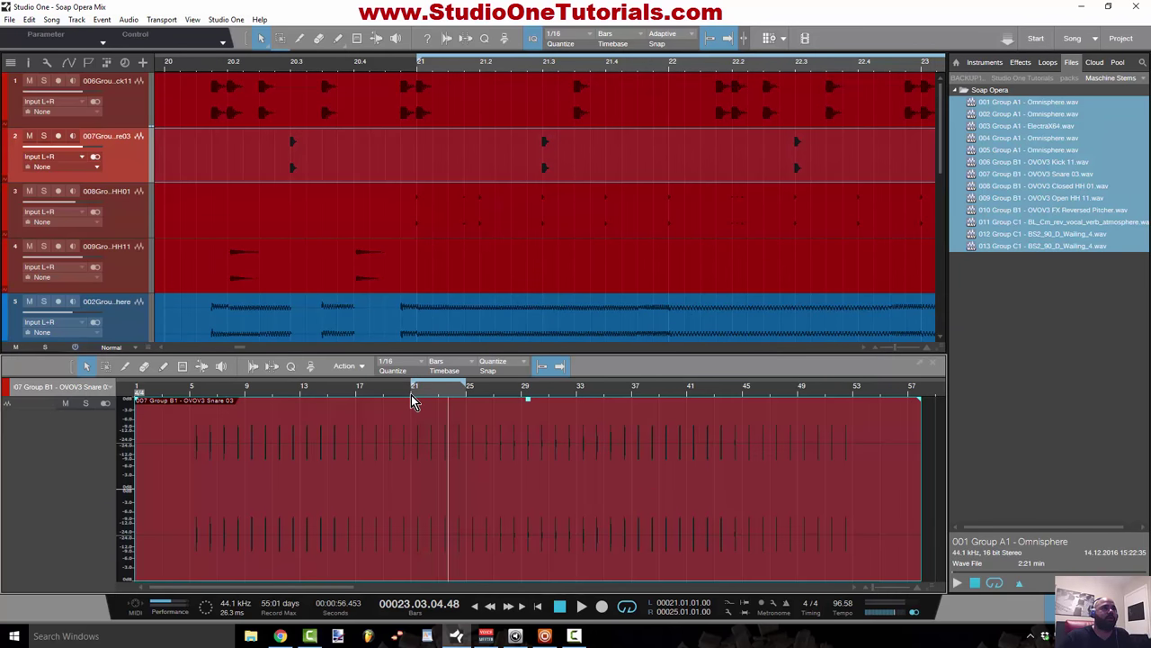
left_click_drag(412, 401, 321, 419)
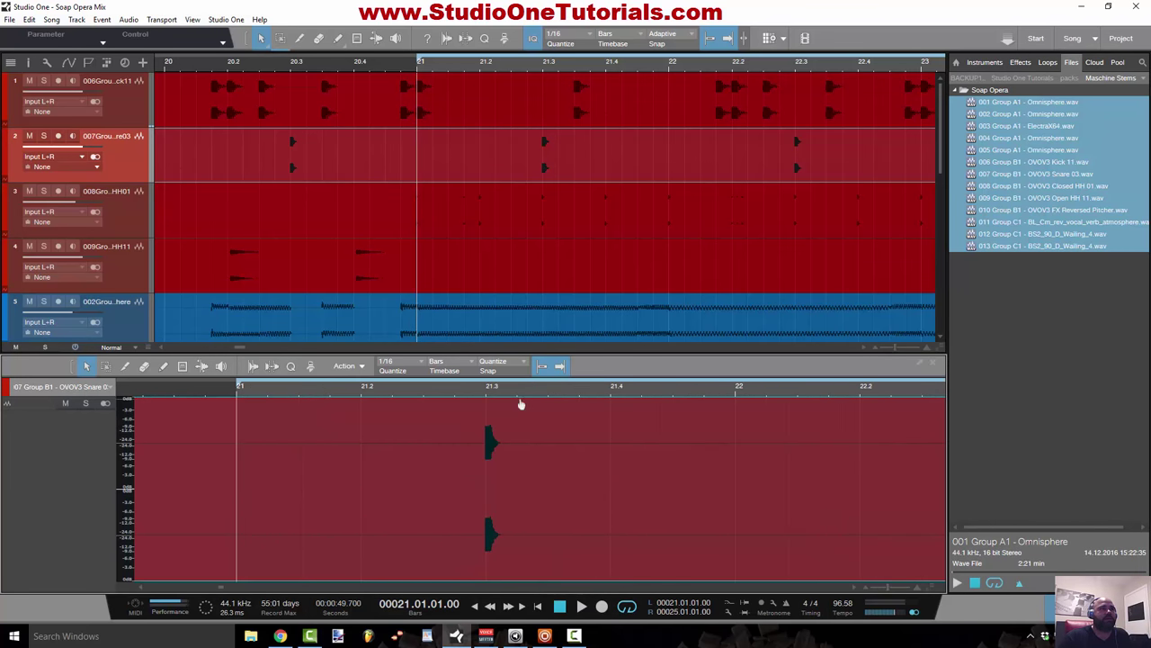
left_click_drag(491, 396, 468, 431)
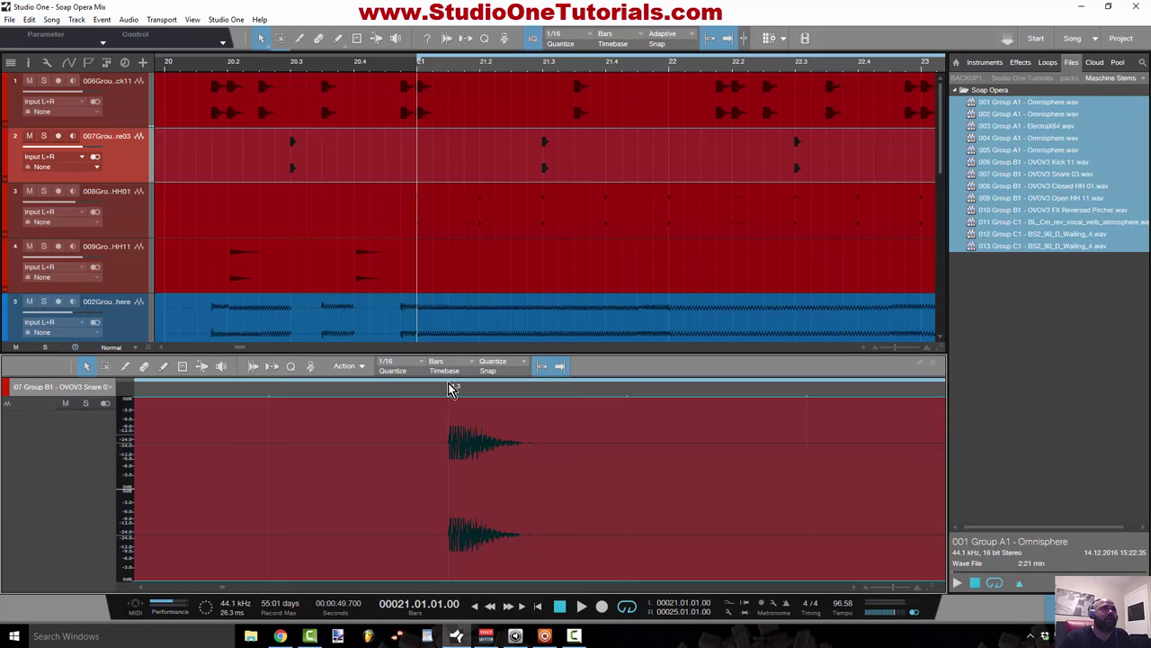
key("z")
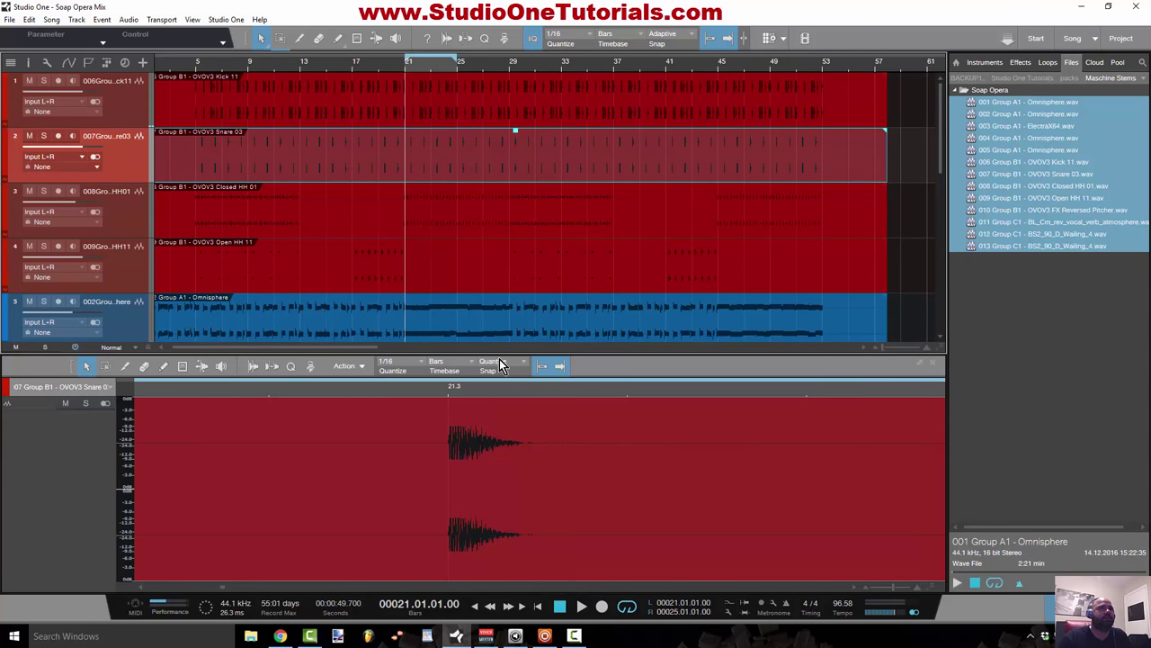
key("space")
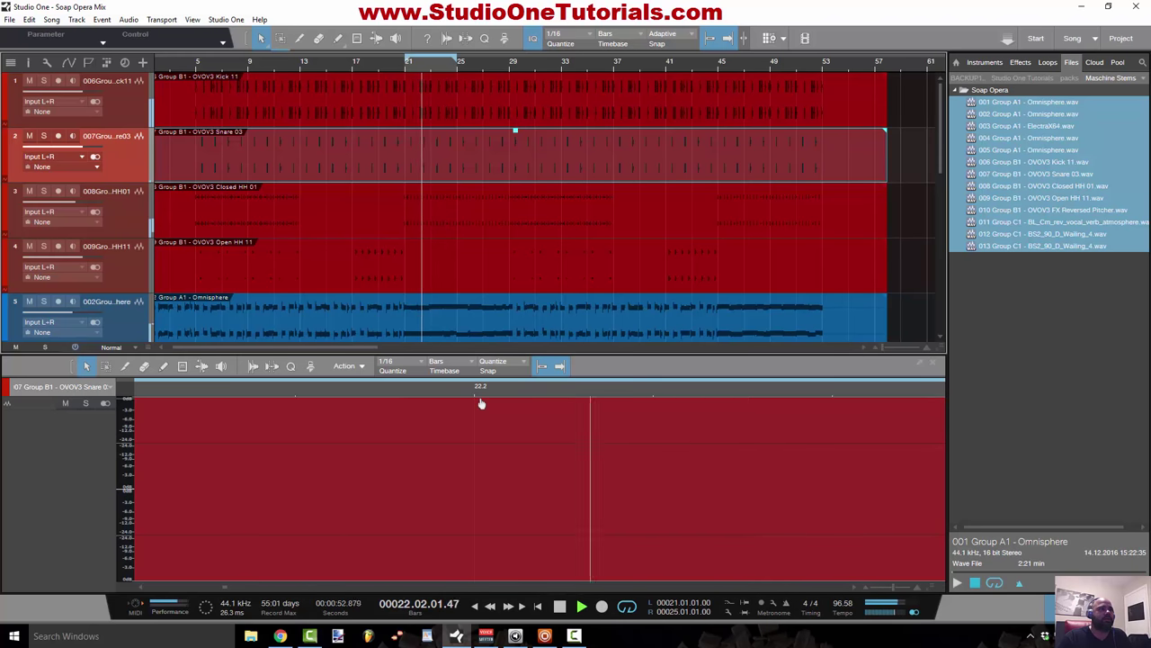
key("space")
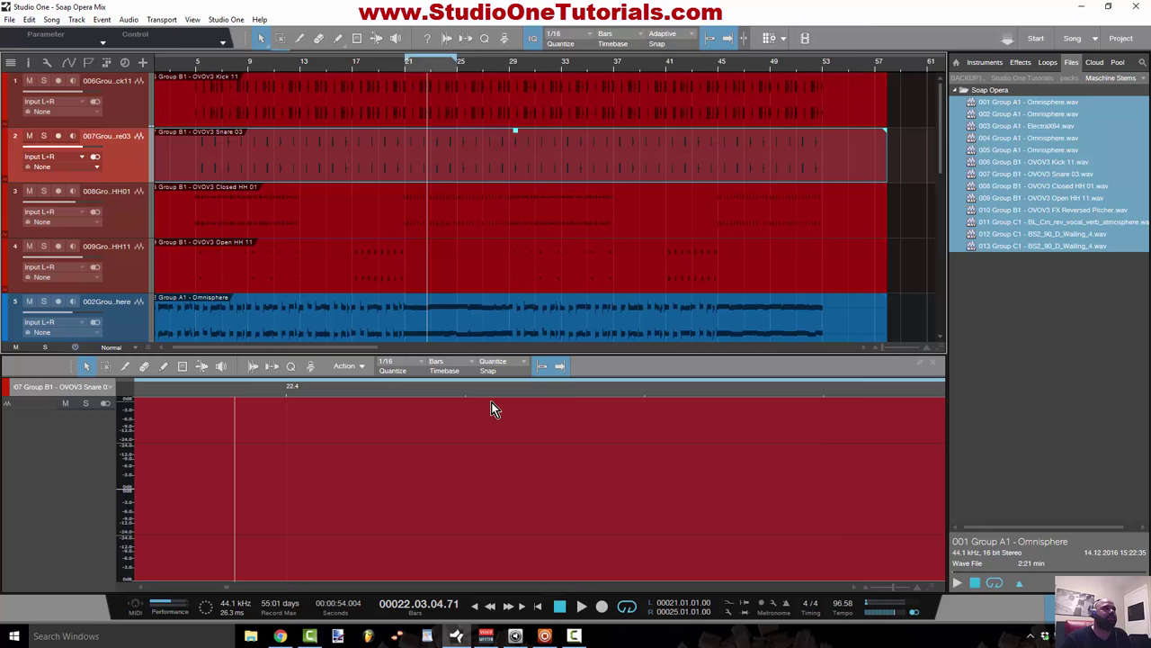
Zoom the editor onto the snare hit at 22.3, then duplicate the snare track with its event.
key("w")
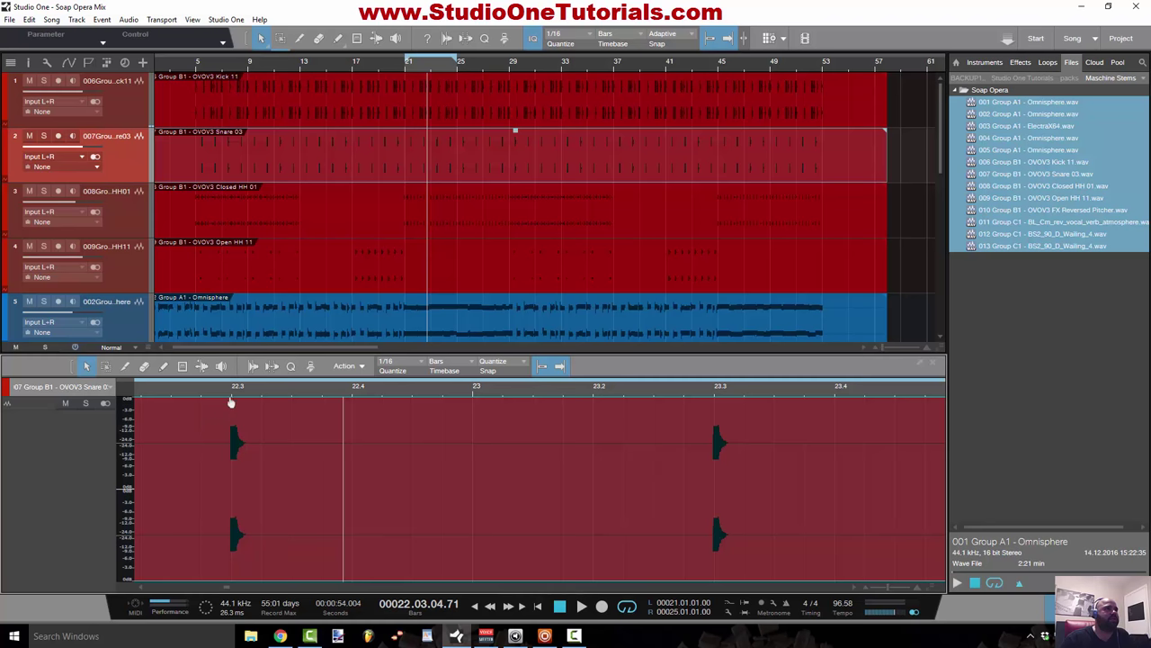
left_click_drag(231, 391, 250, 438)
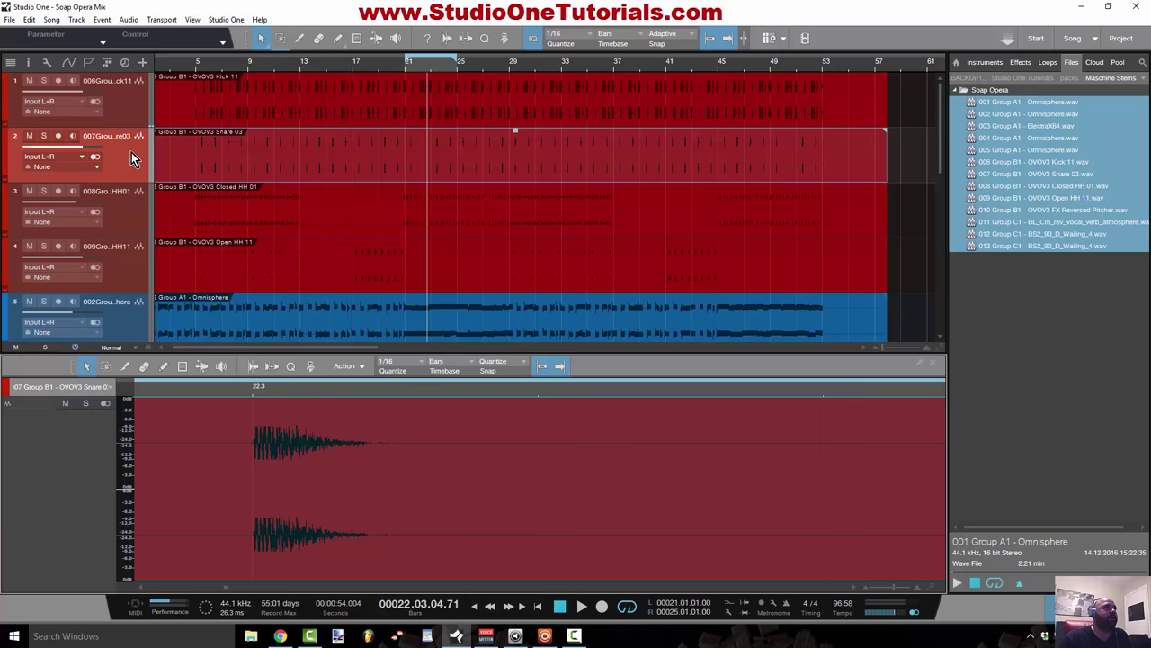
key("shift+d")
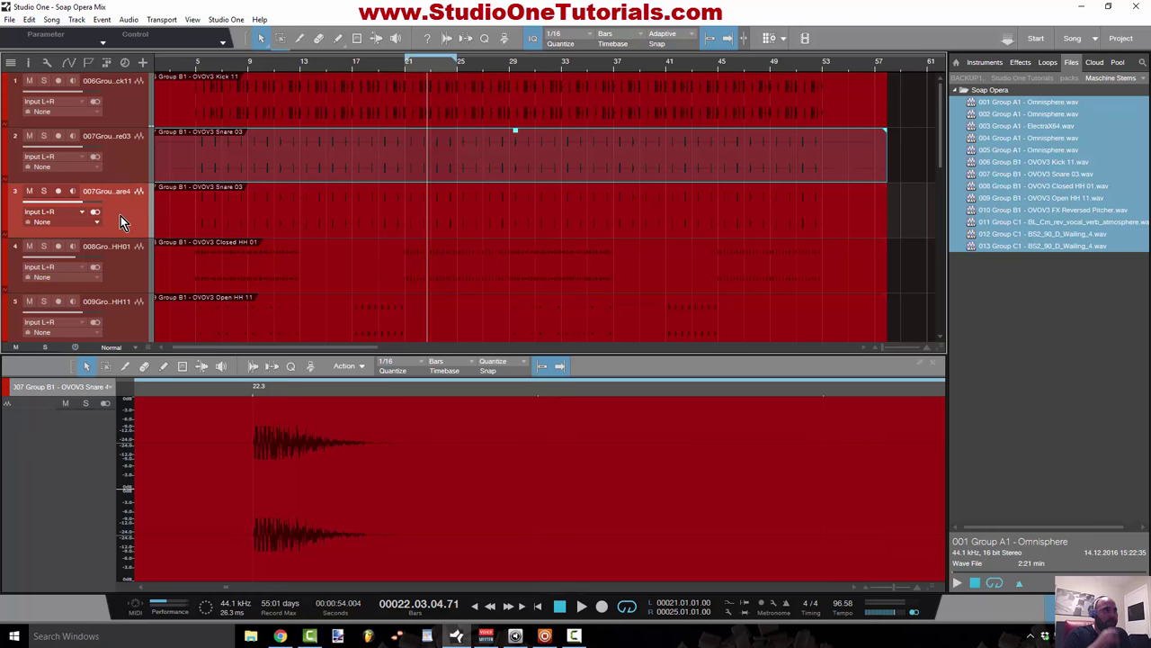
key("F4")
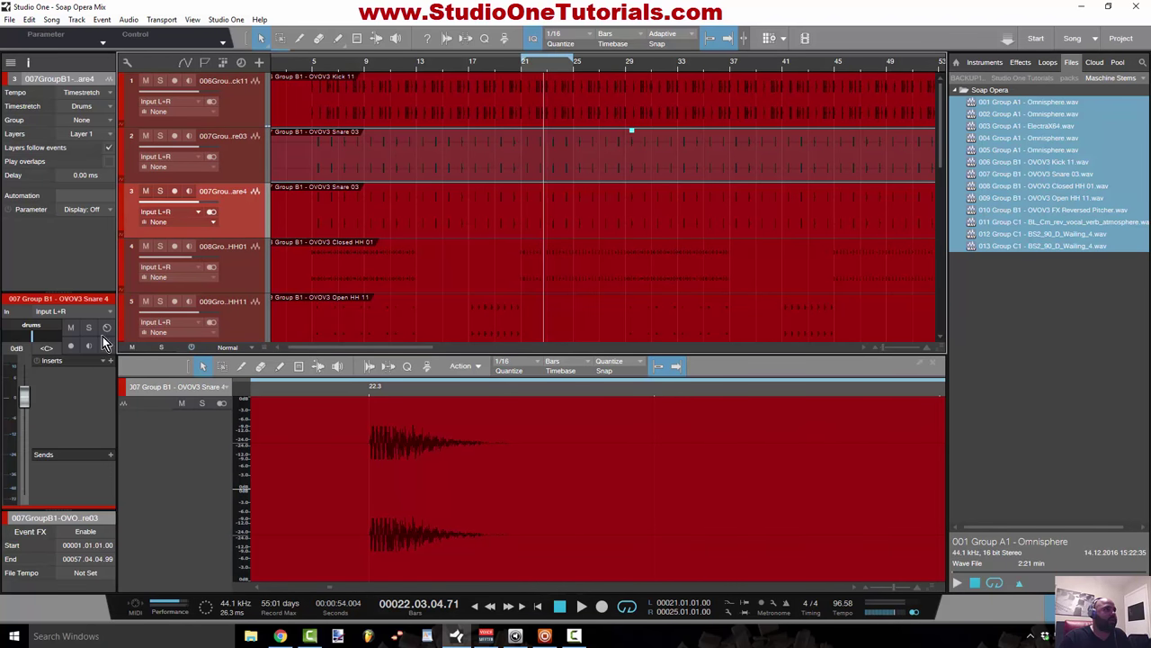
left_click(226, 177)
left_click(242, 213)
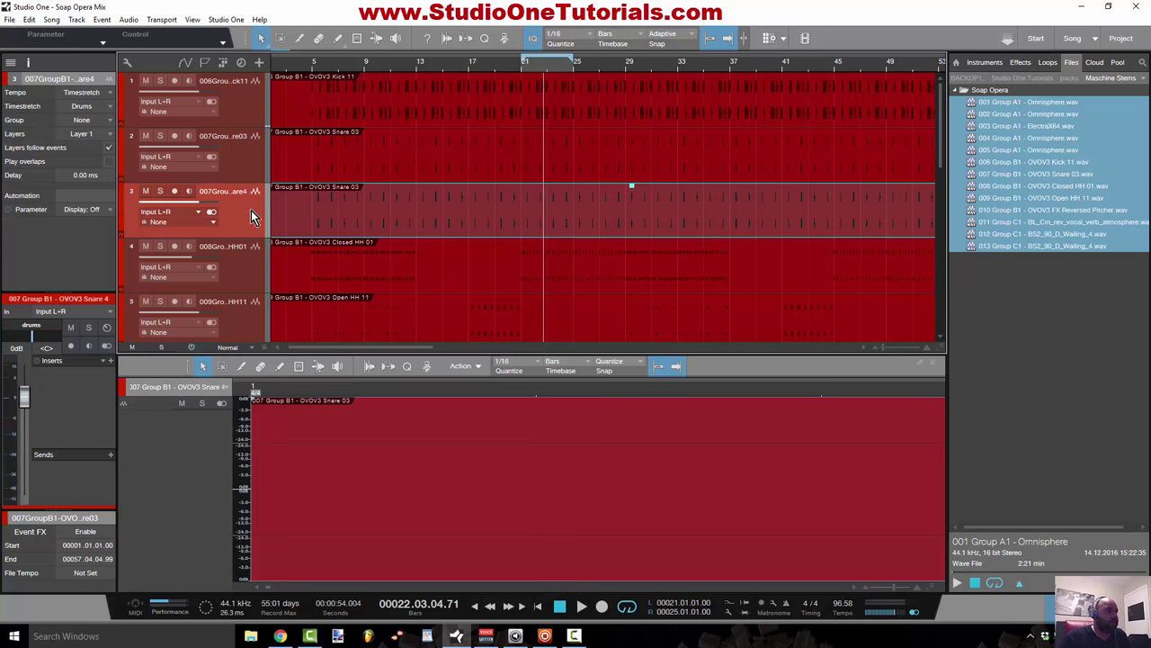
left_click(110, 360)
Insert a Compressor on the duplicate snare with 0.10 ms attack and 361.3 ms release.
scroll(196, 288, "down", 2)
scroll(196, 287, "up", 2)
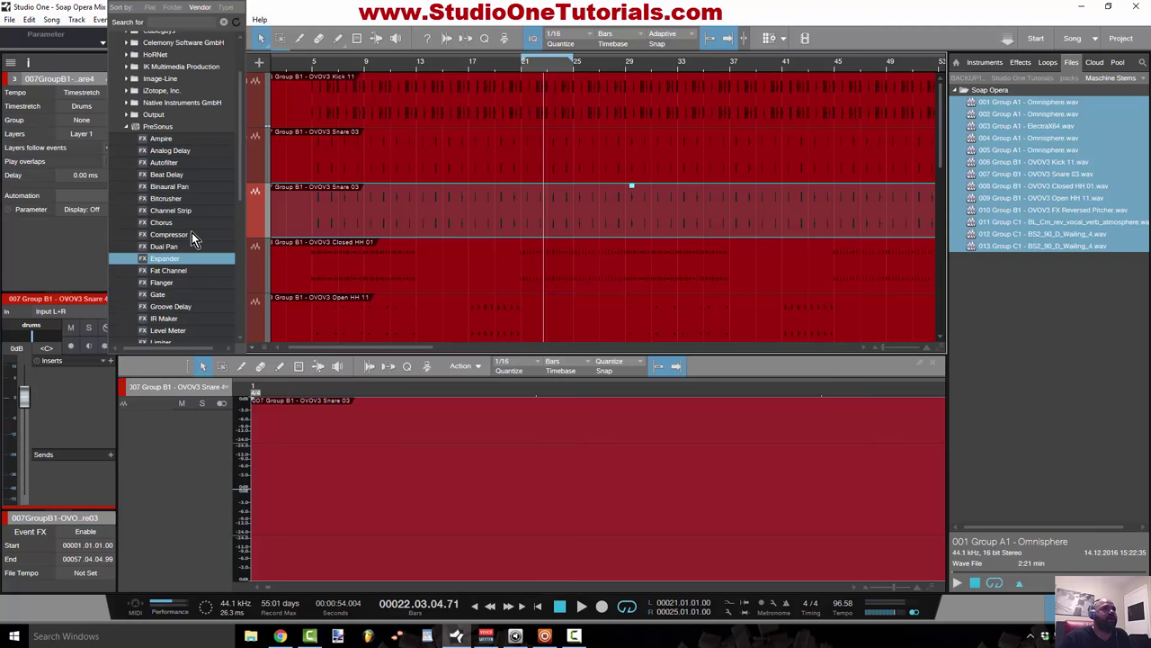
key("Escape")
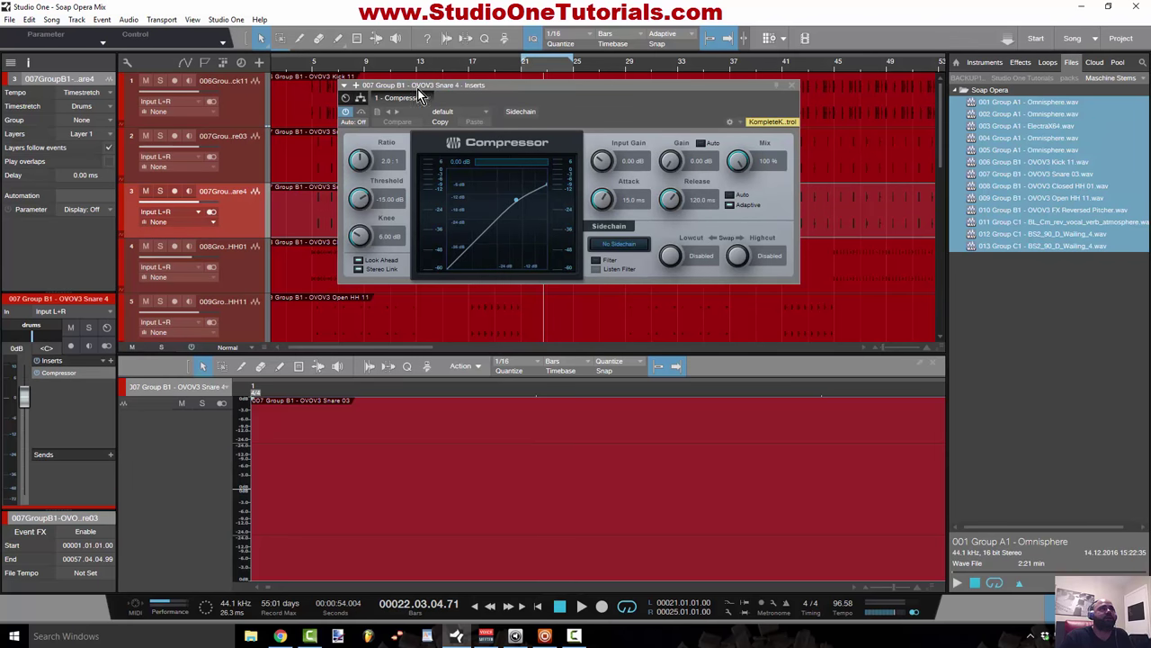
left_click_drag(513, 90, 457, 374)
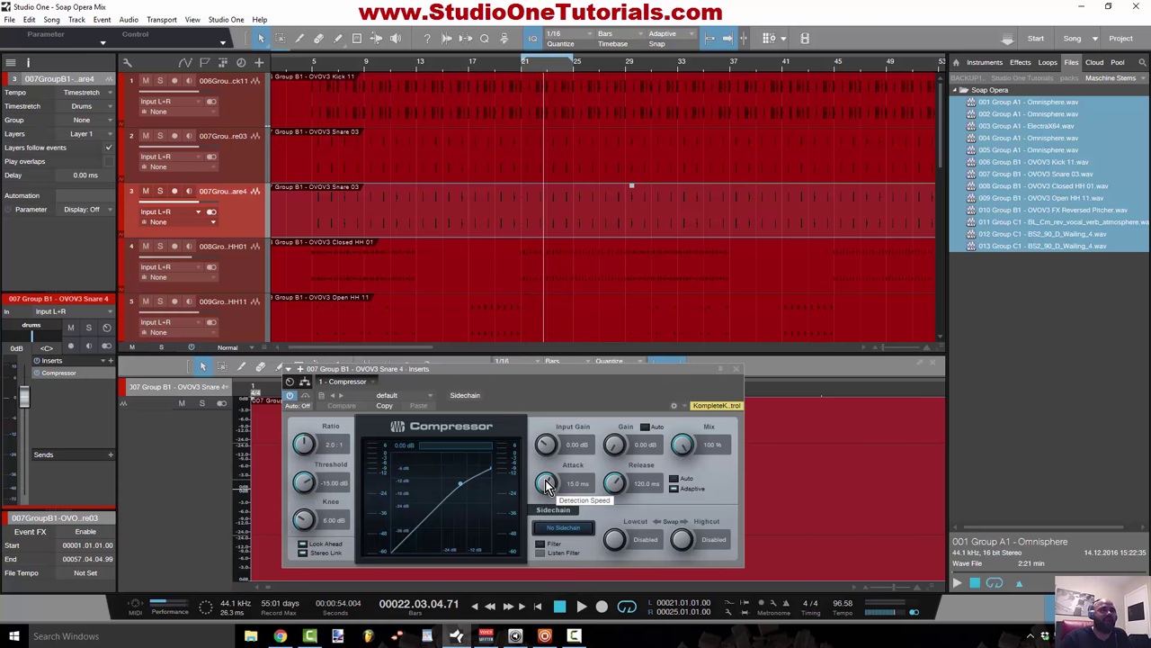
left_click_drag(547, 484, 547, 531)
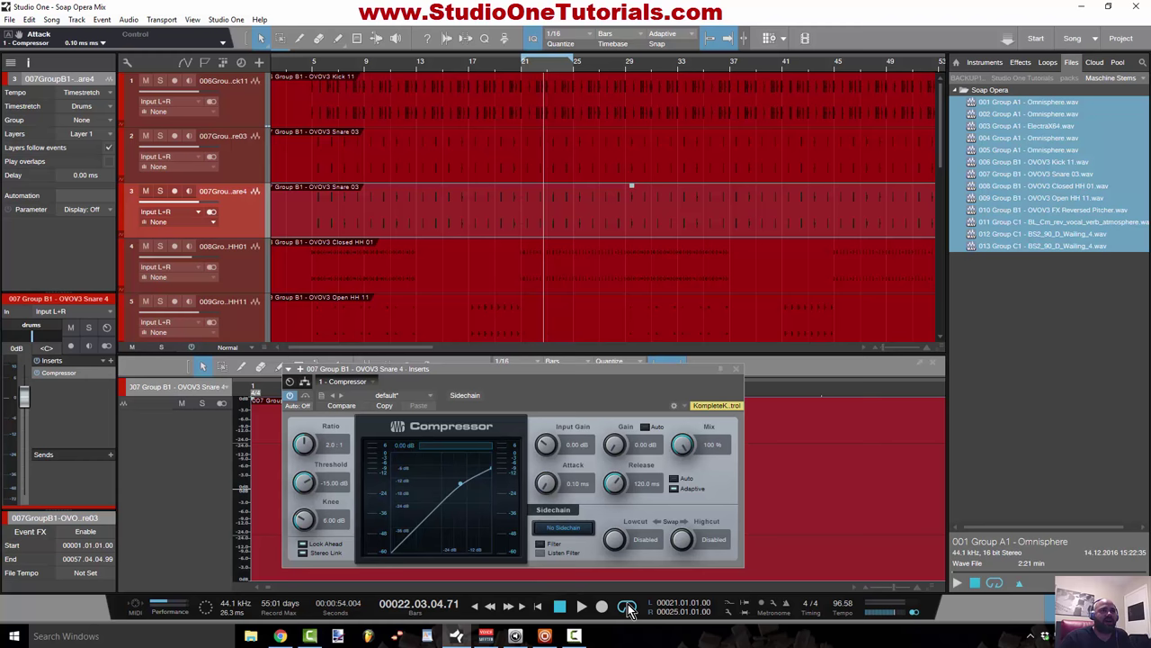
mouse_move(616, 483)
left_mouse_down()
mouse_move(617, 459)
mouse_move(617, 469)
left_mouse_up()
left_click_drag(581, 365, 587, 543)
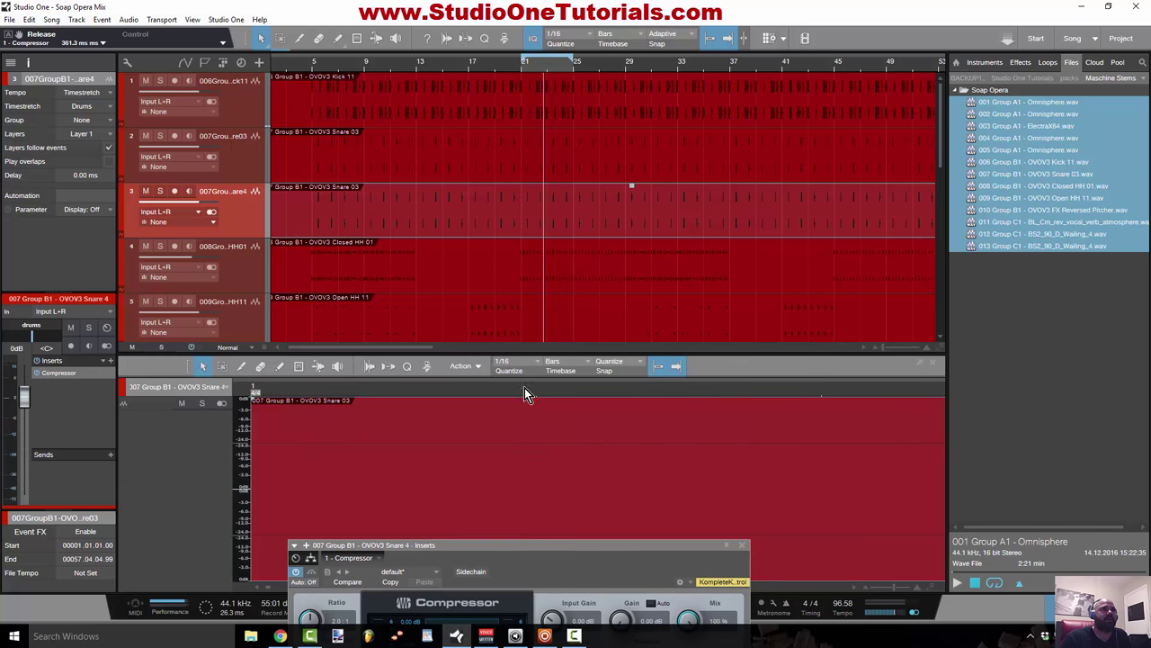
left_click_drag(530, 391, 681, 345)
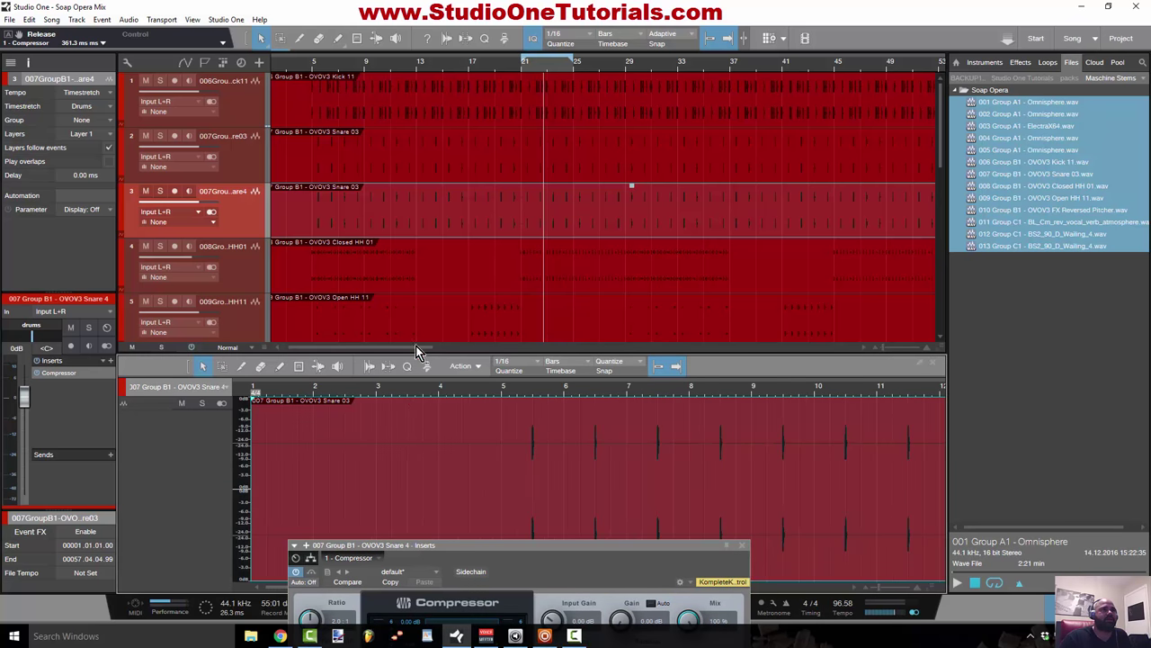
Switch the snare editor's timebase to Seconds and zoom in on one snare hit.
right_click(482, 385)
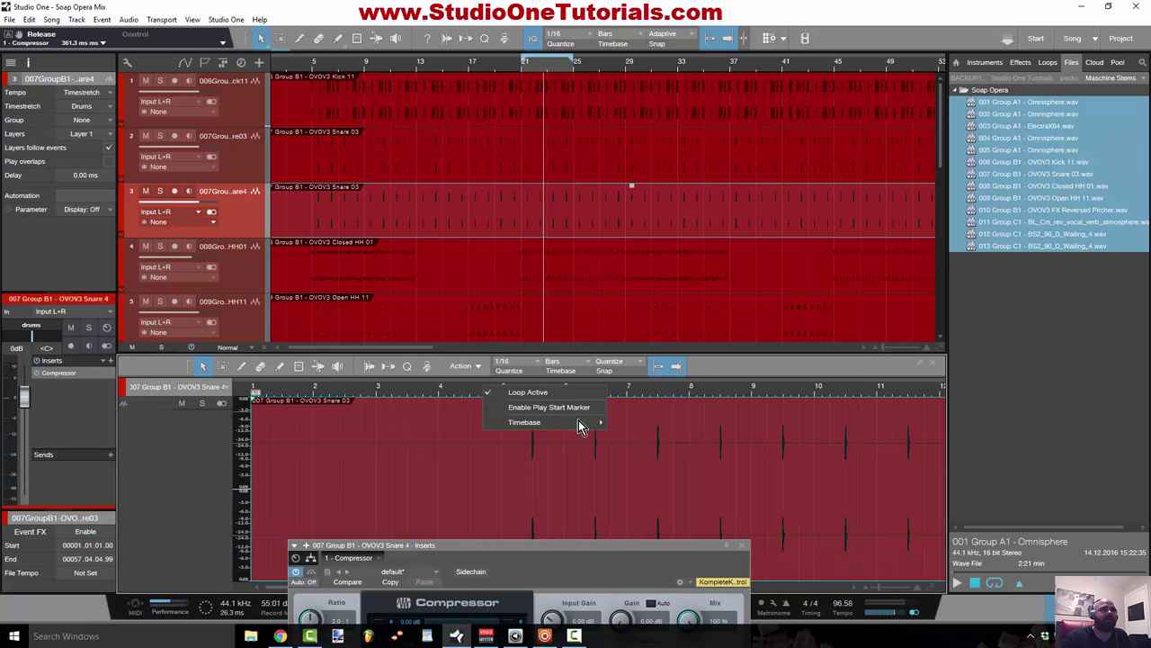
mouse_move(577, 420)
left_click(661, 423)
left_click_drag(565, 401, 466, 413)
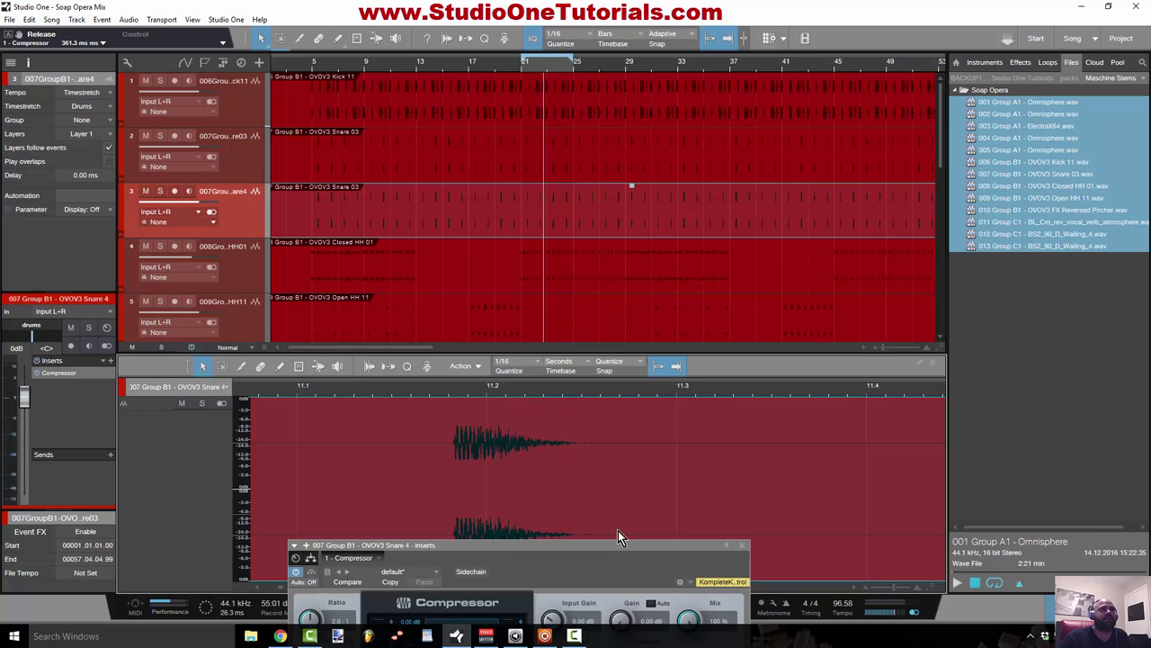
Shorten the release to about 99 ms, raise ratio to 10.1:1, lower threshold to -23.64 dB.
left_click_drag(617, 548, 606, 267)
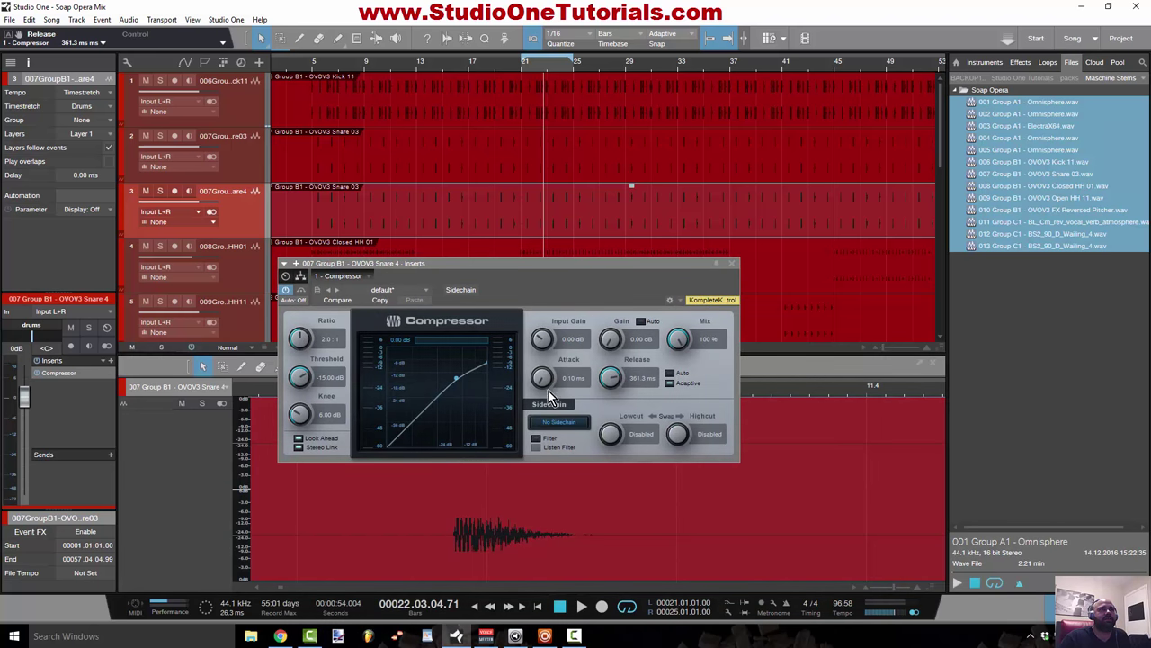
mouse_move(620, 385)
left_mouse_down()
mouse_move(618, 400)
mouse_move(607, 382)
left_mouse_up()
left_click_drag(615, 379, 615, 376)
left_click_drag(299, 342, 301, 319)
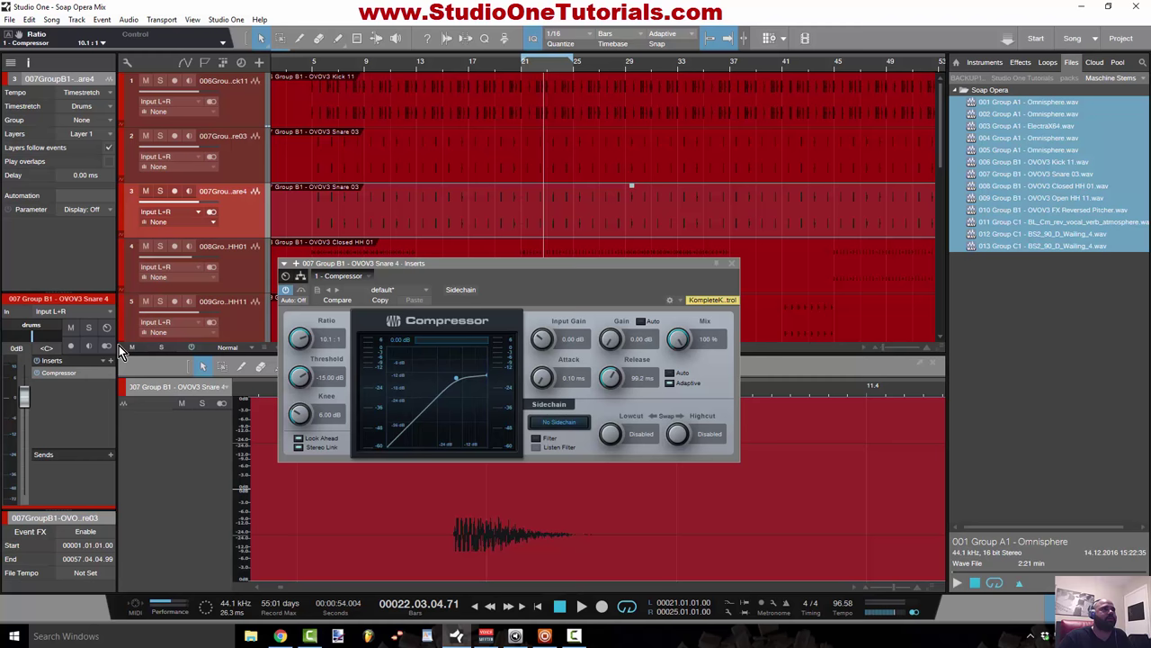
left_click_drag(307, 385, 307, 409)
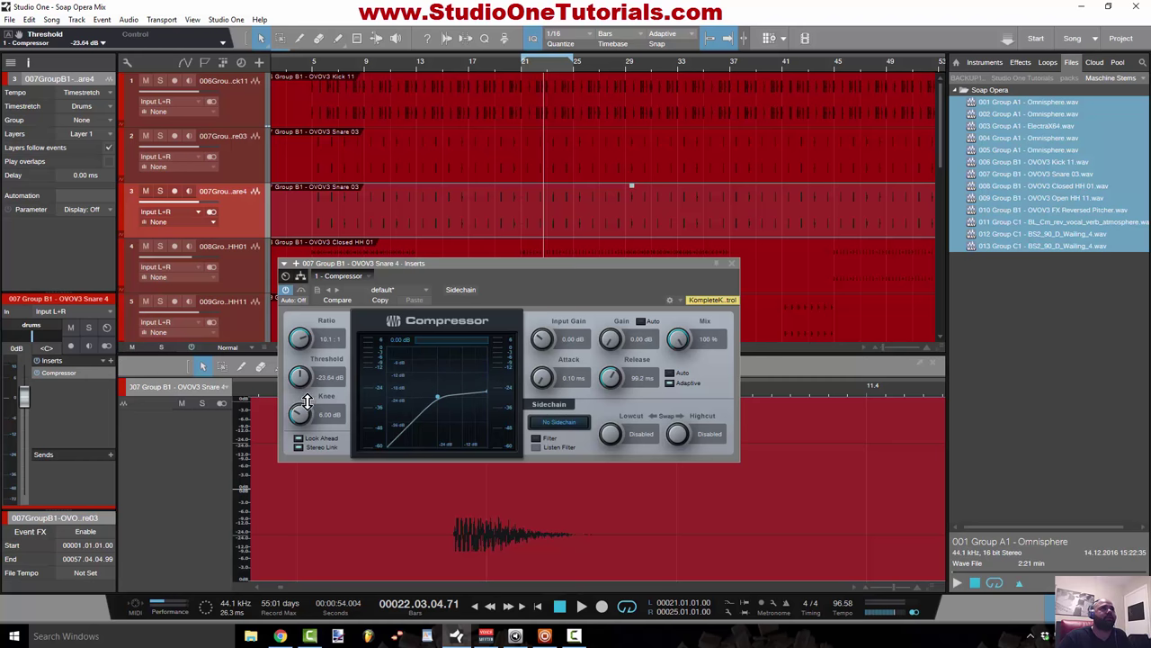
During playback, lower the threshold to -31.80 dB and settle the release at 204.3 ms.
key("w")
key("w")
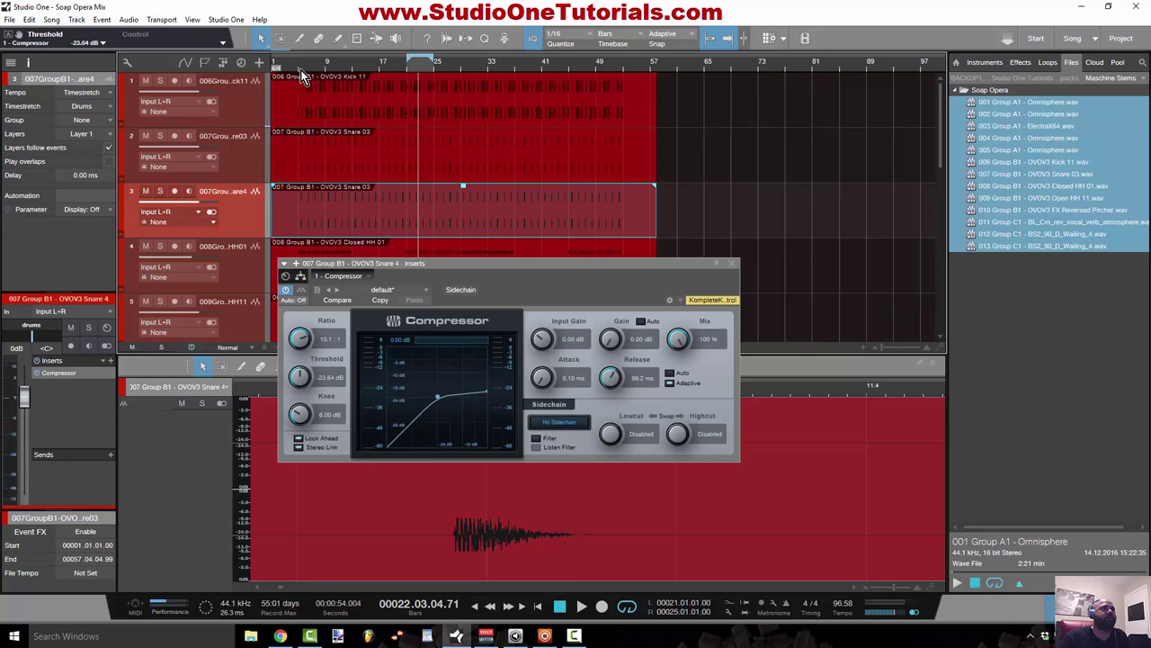
left_click(299, 67)
key("space")
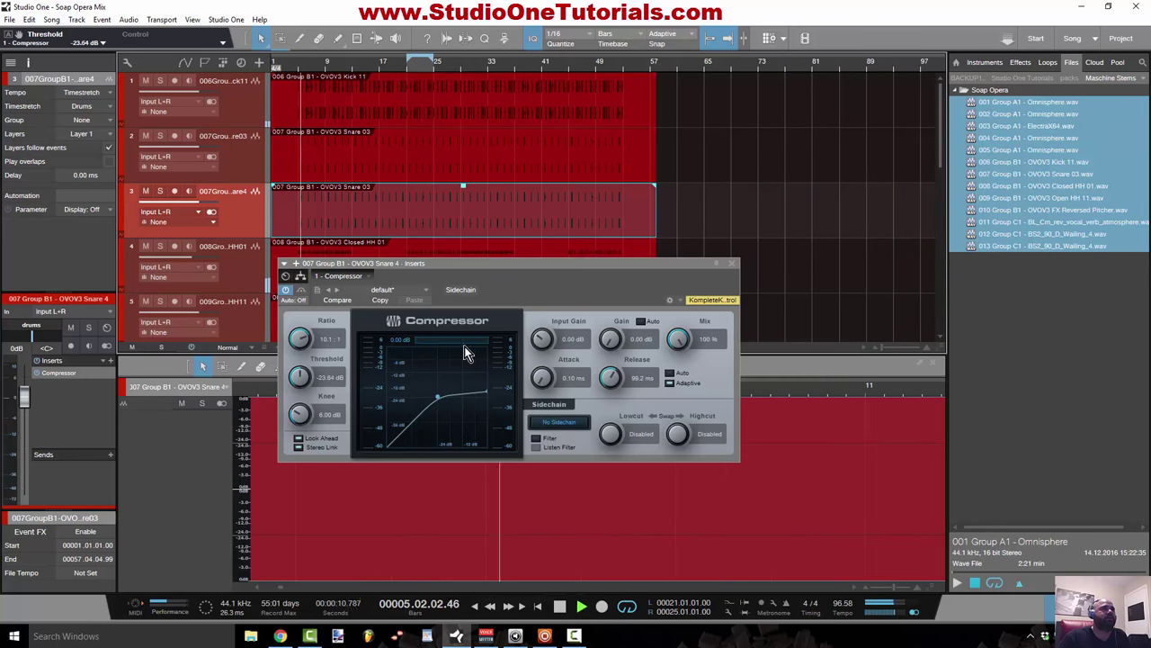
left_click_drag(307, 369, 300, 399)
key("space")
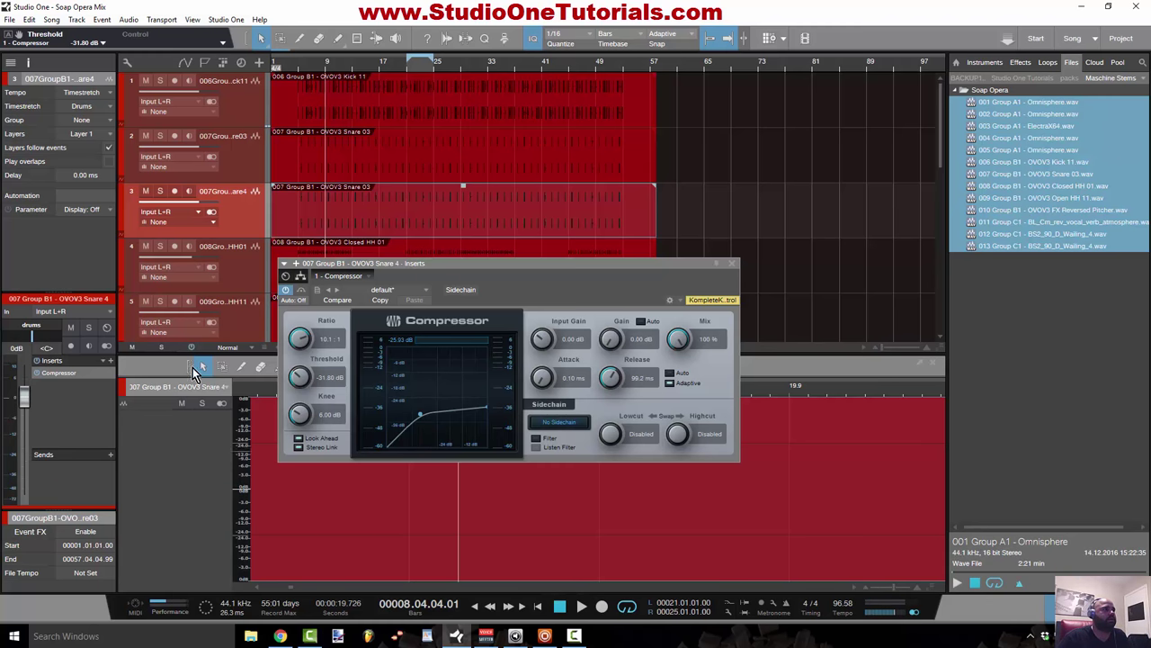
key("space")
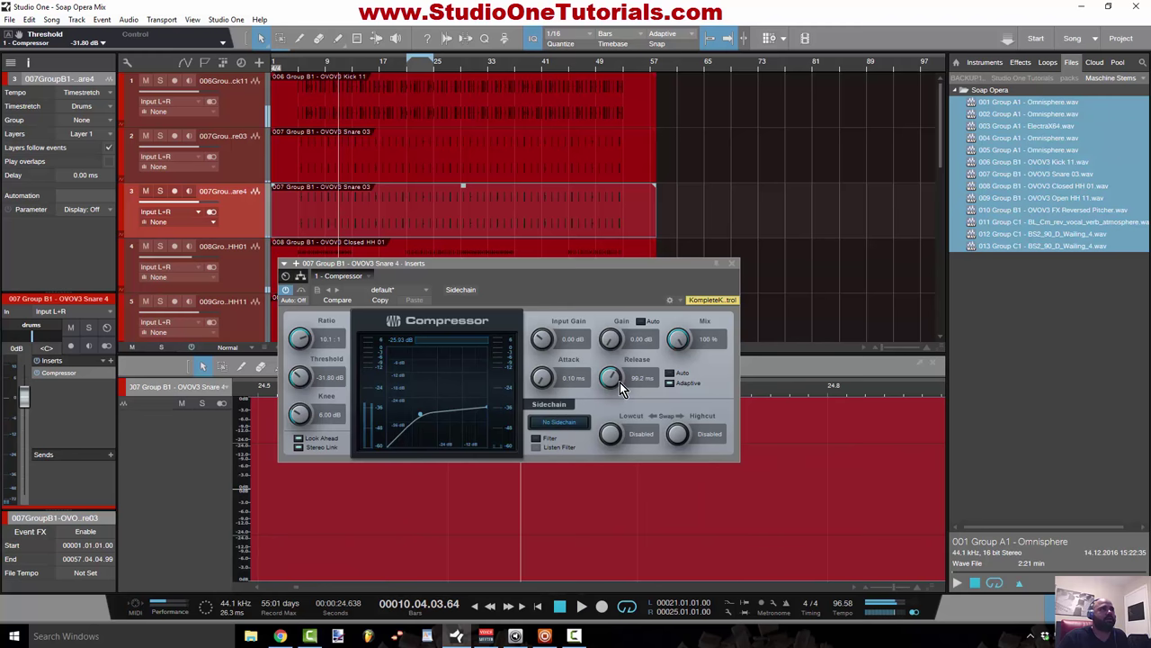
left_click_drag(620, 382, 620, 358)
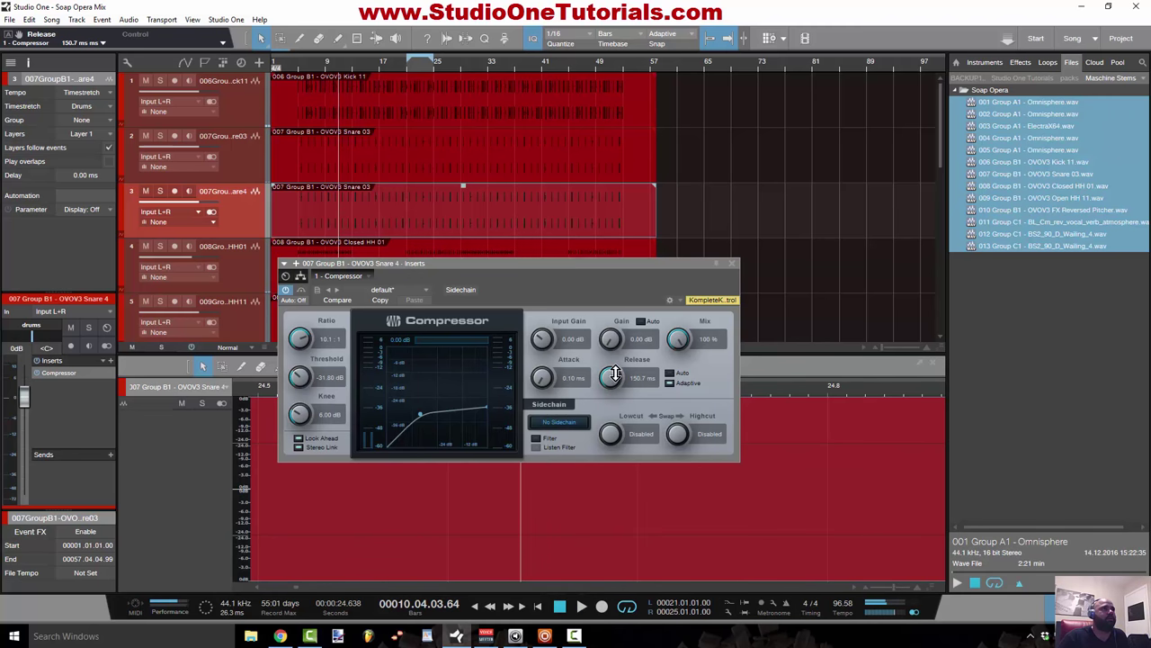
left_click(343, 68)
key("space")
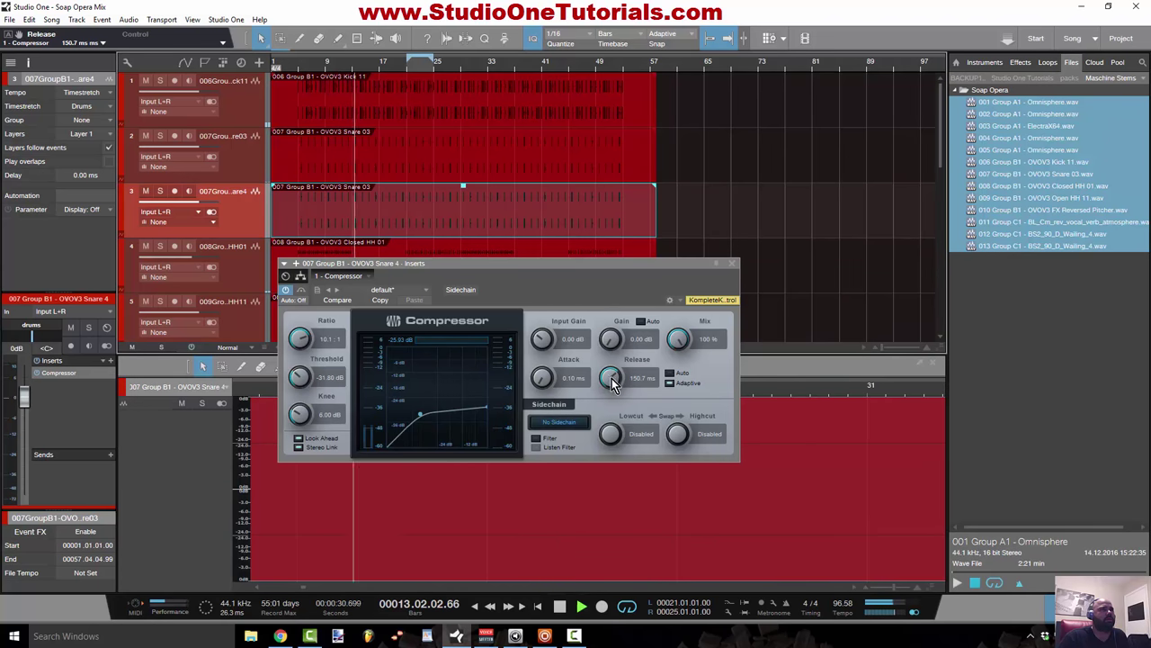
left_click_drag(611, 377, 612, 360)
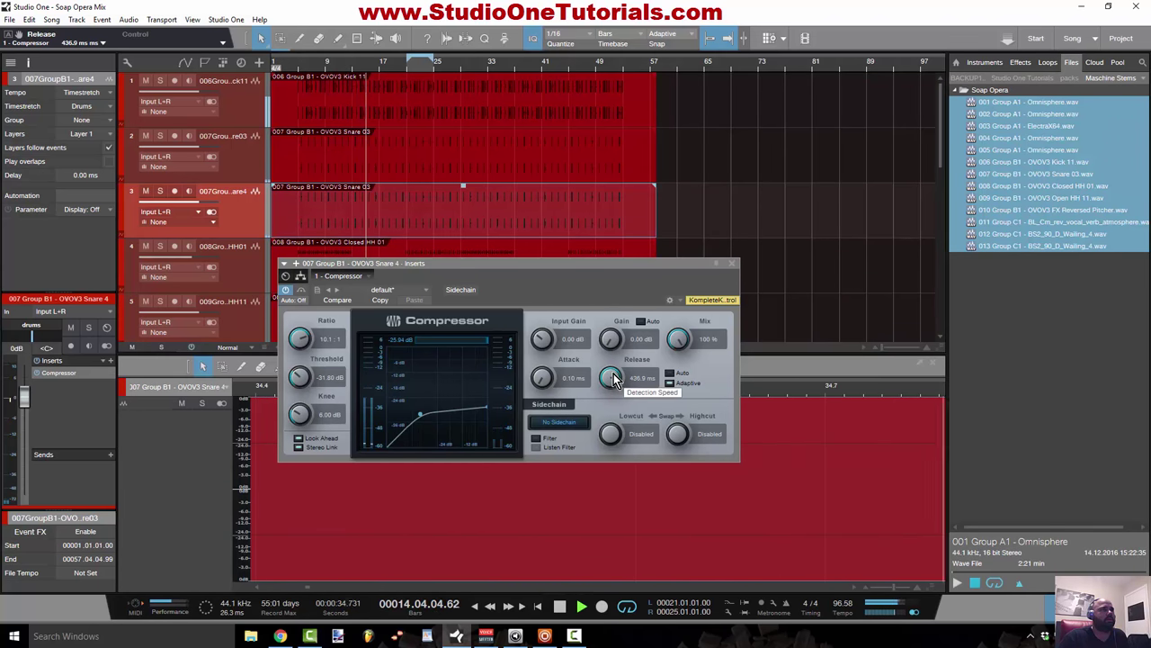
left_click_drag(611, 378, 613, 385)
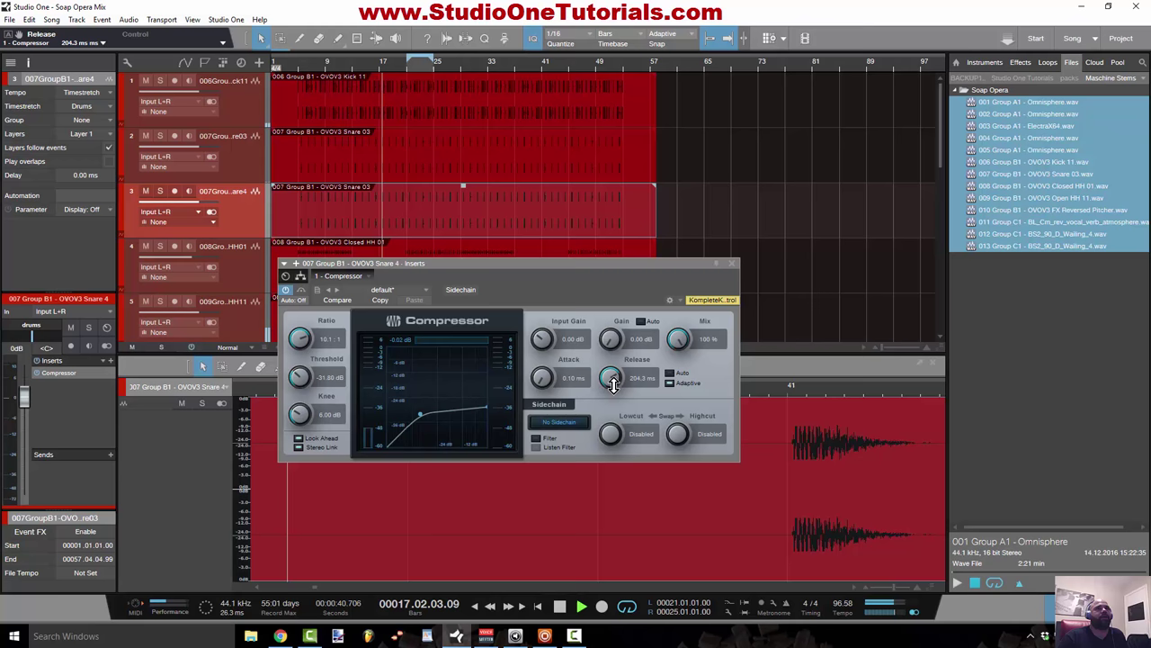
Solo both snare tracks, jump to bar 21, and open the duplicate snare's Compressor.
left_click(733, 263)
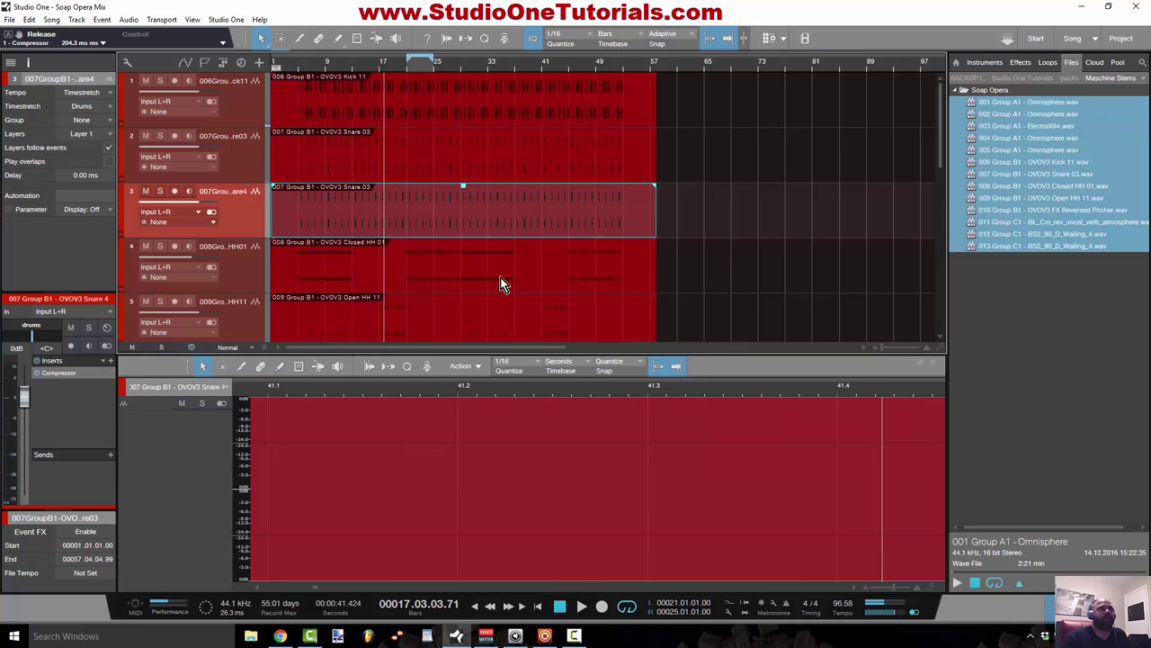
left_click(162, 137)
left_click(164, 193)
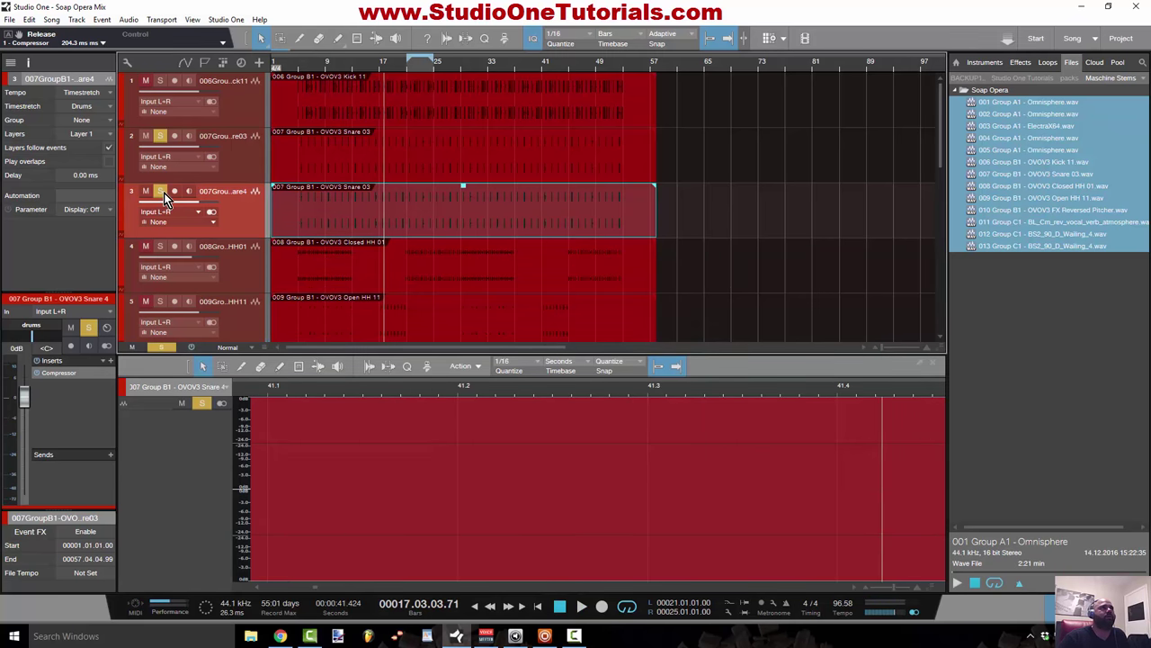
left_click(409, 69)
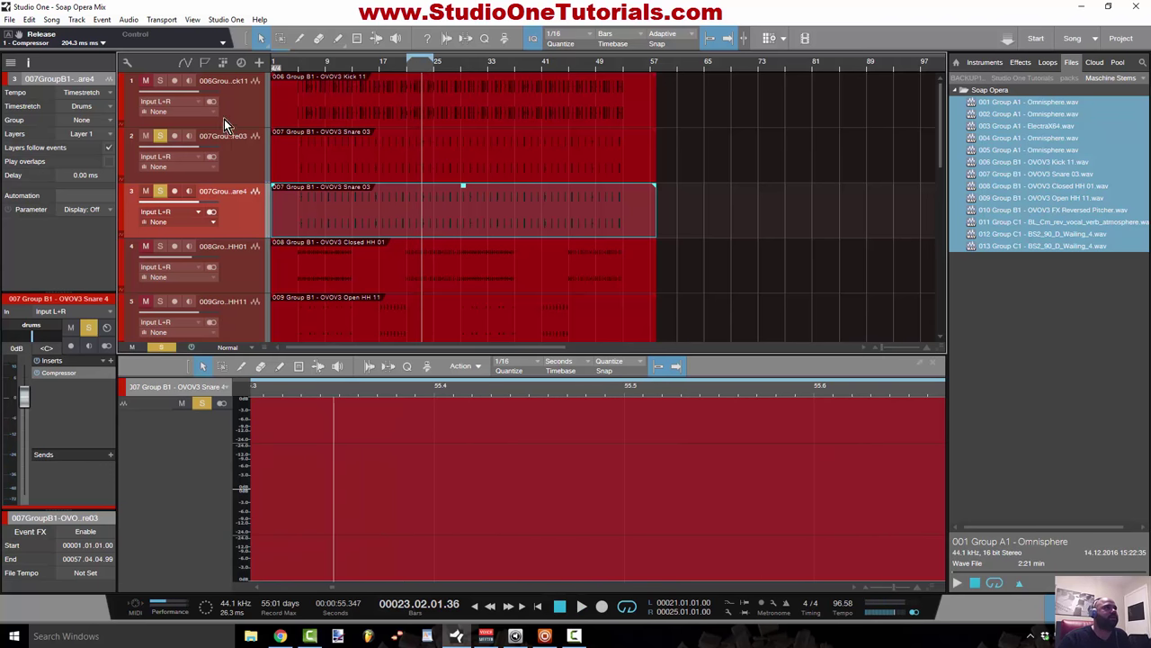
left_click(250, 208)
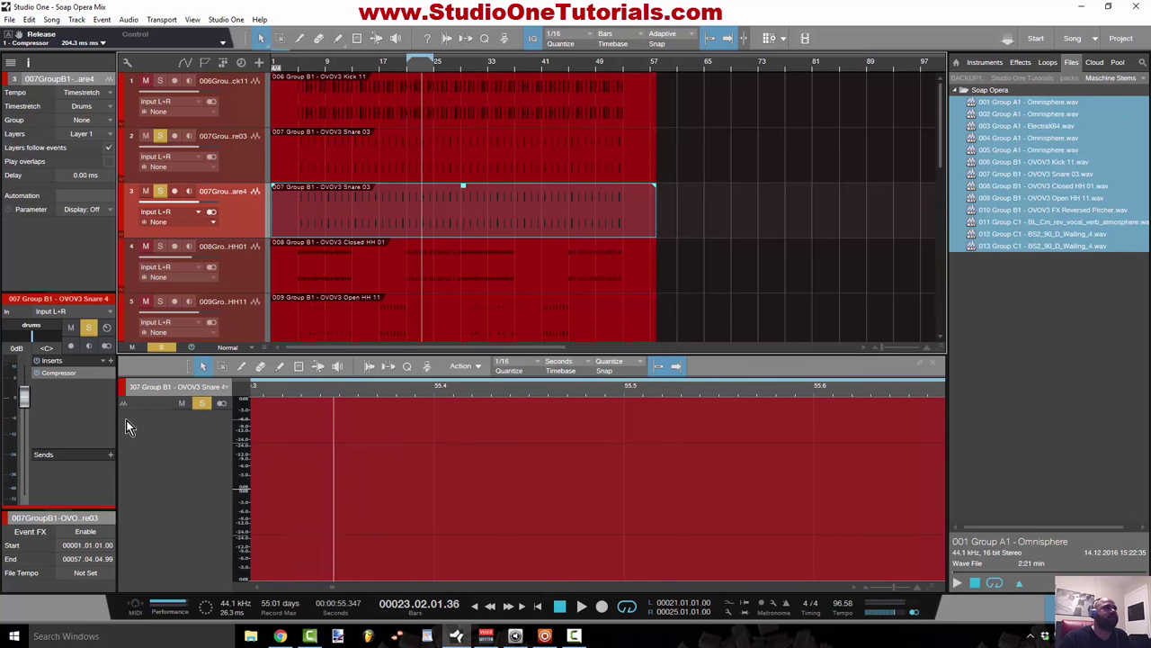
left_click(90, 373)
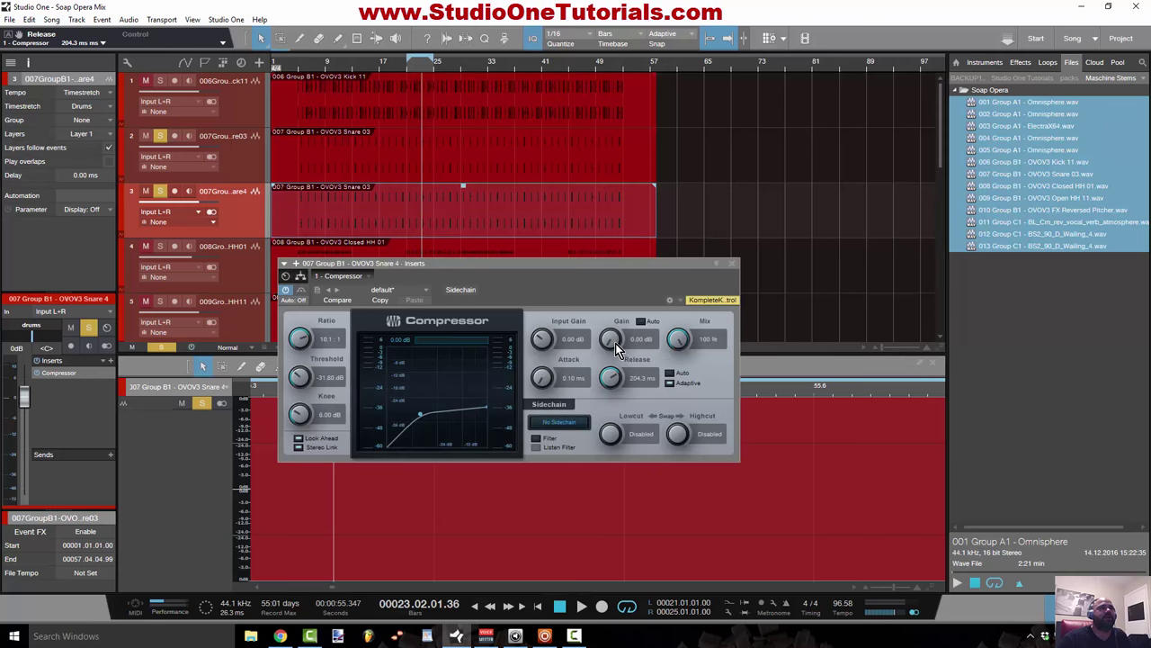
Audition higher makeup gain from bar 21, unsolo the snares, and reset Gain to 0.00 dB.
left_click_drag(616, 343, 620, 279)
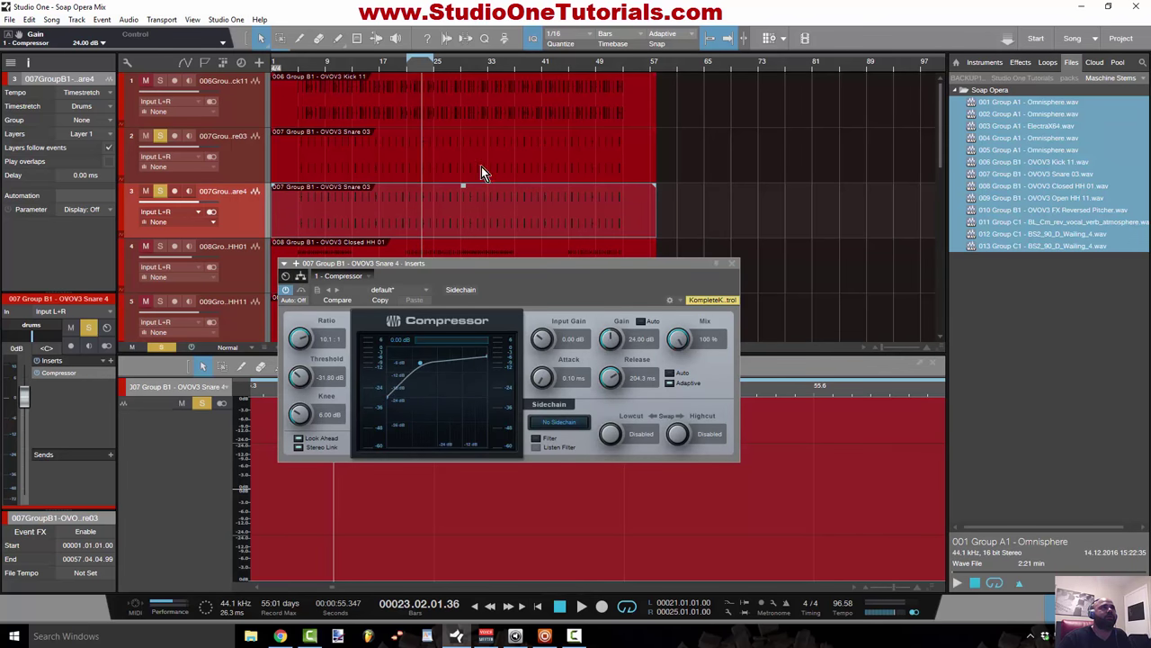
left_click(409, 69)
key("space")
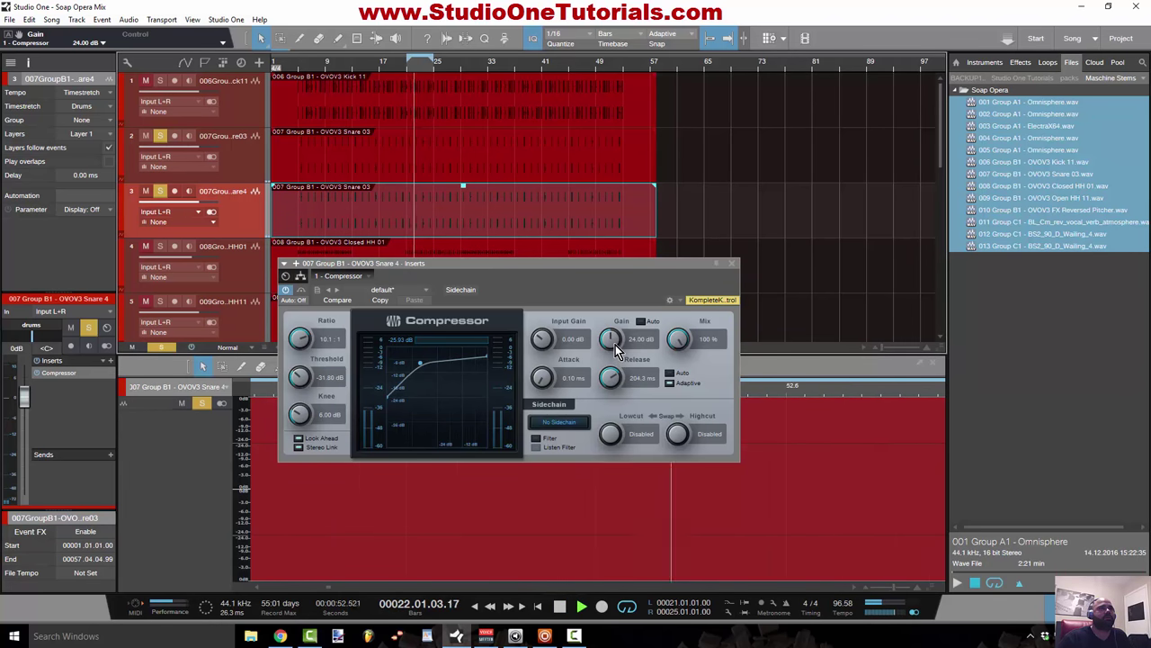
left_click_drag(612, 342, 612, 324)
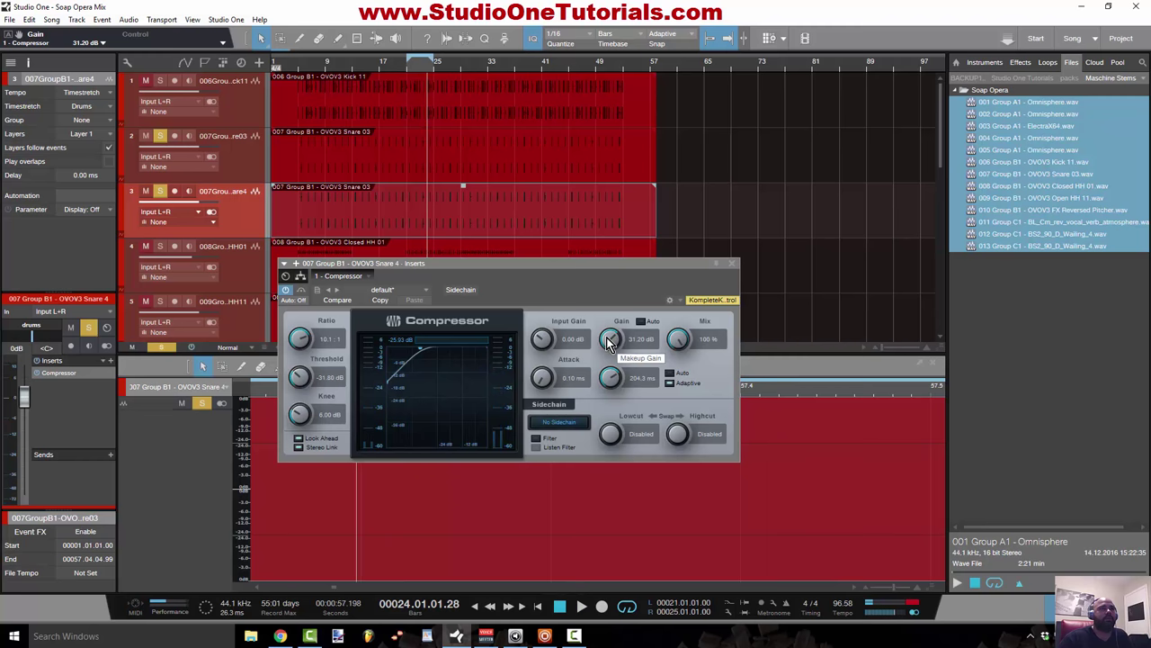
left_click_drag(608, 341, 611, 364)
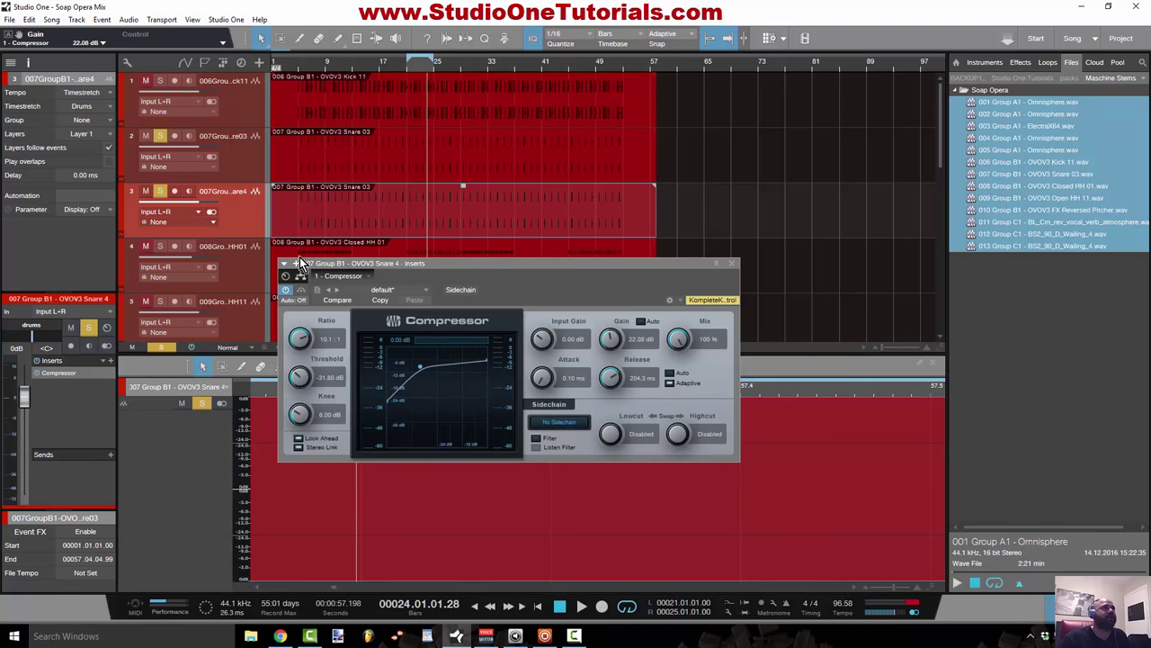
left_click(161, 191)
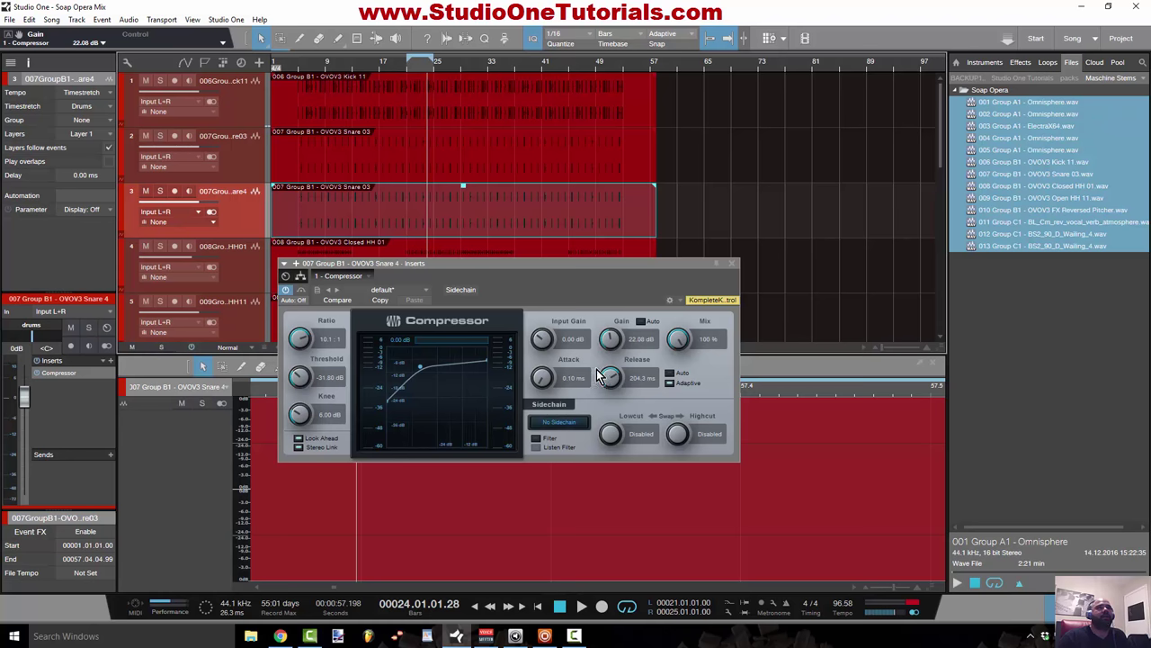
left_click_drag(613, 345, 619, 414)
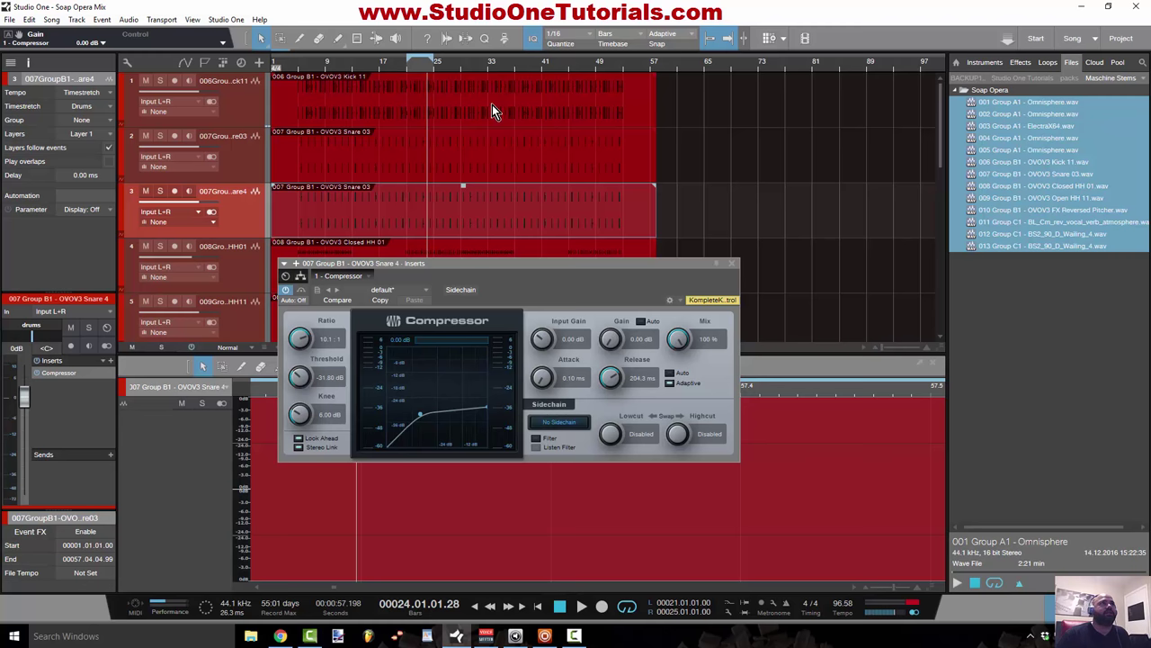
left_click(408, 68)
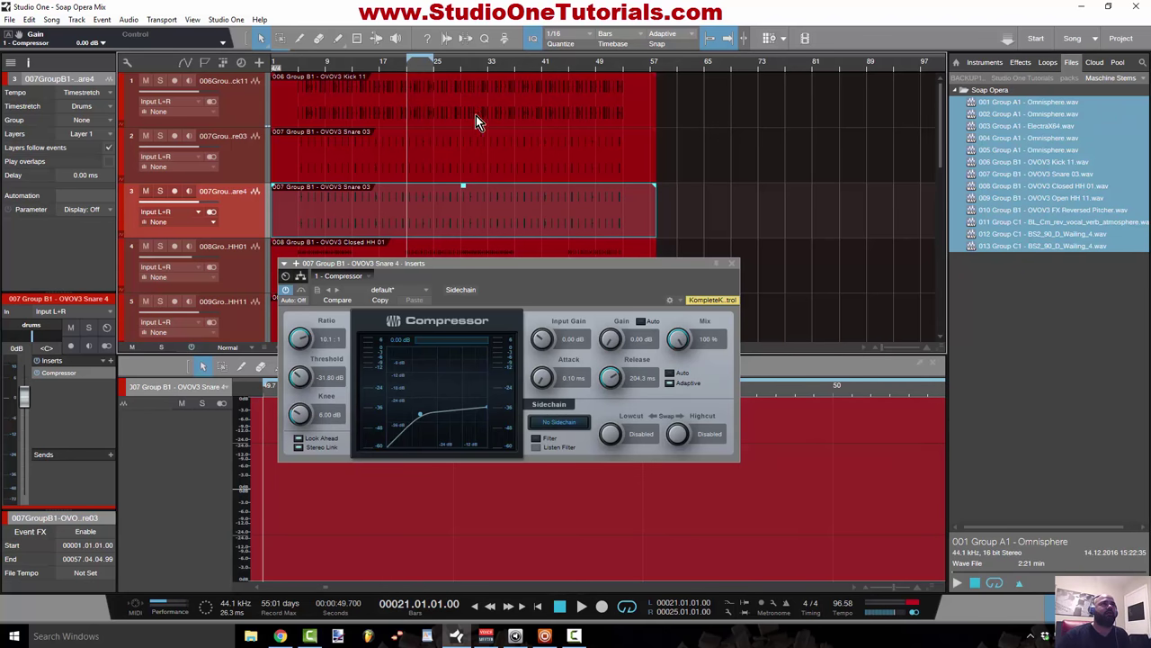
Play from bar 21, raise the Compressor makeup gain to 14.16 dB, and close its window.
key("space")
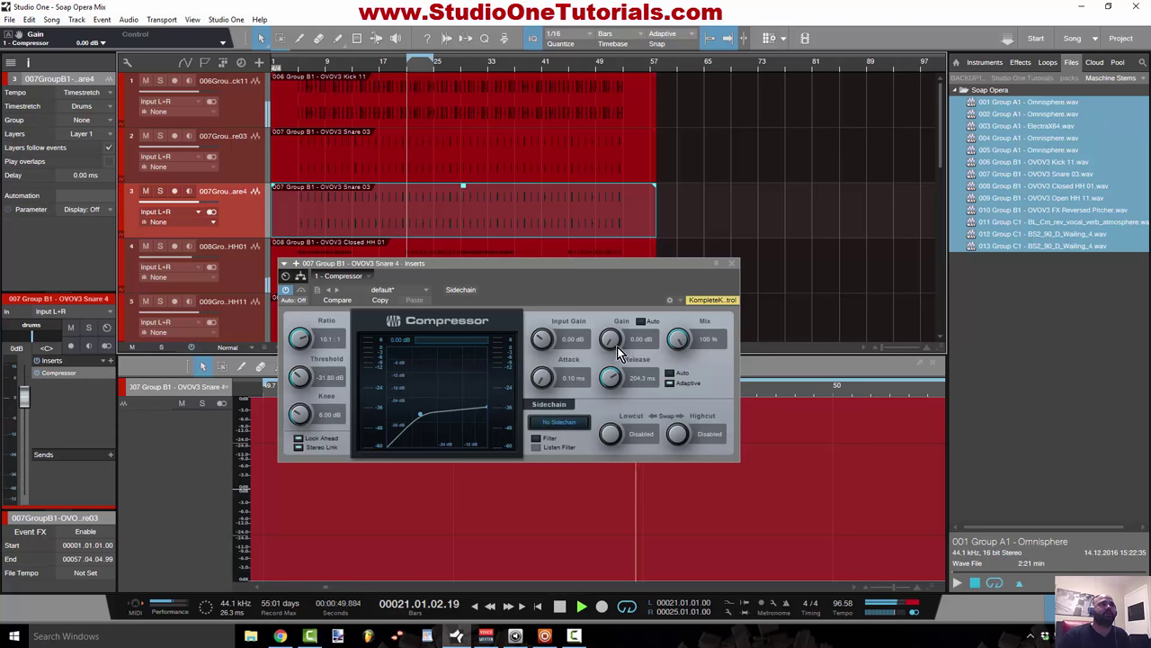
left_click_drag(615, 344, 618, 310)
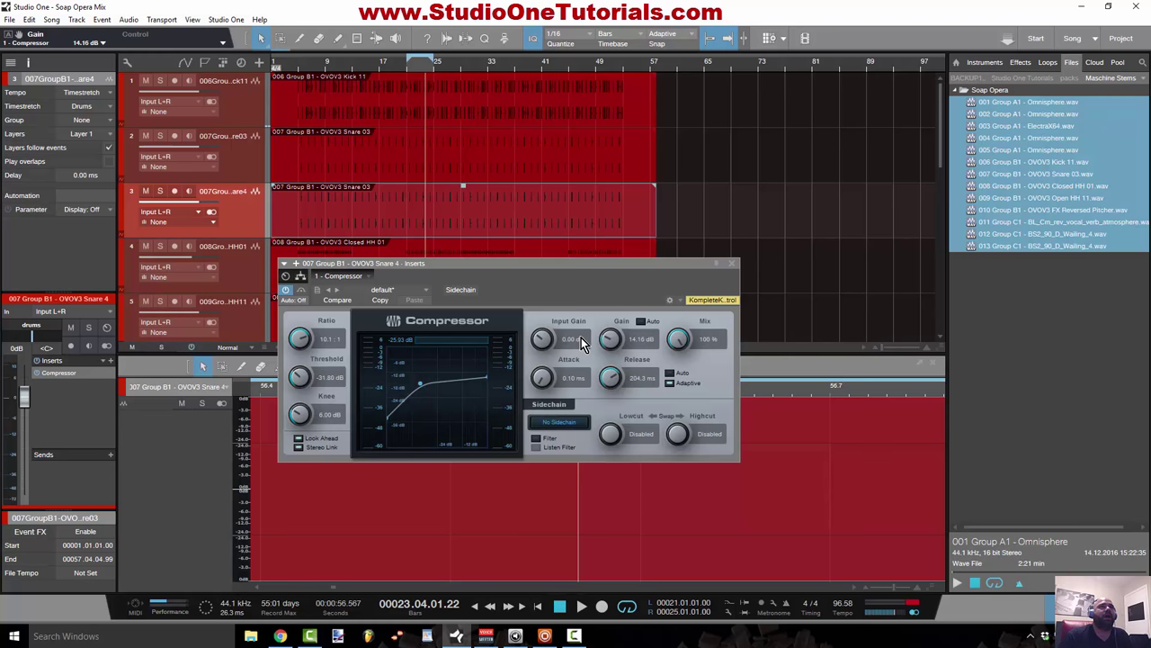
left_click(731, 265)
Play from bar 21 toggling the duplicate snare's mute to compare, then leave it unmuted.
left_click(407, 68)
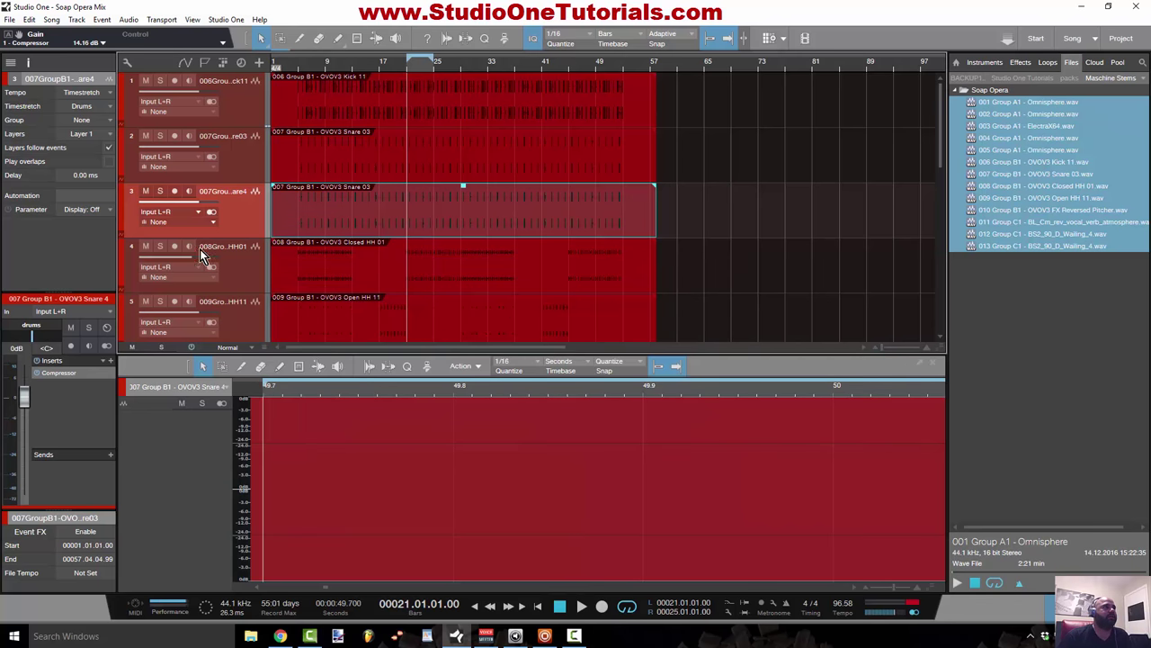
key("space")
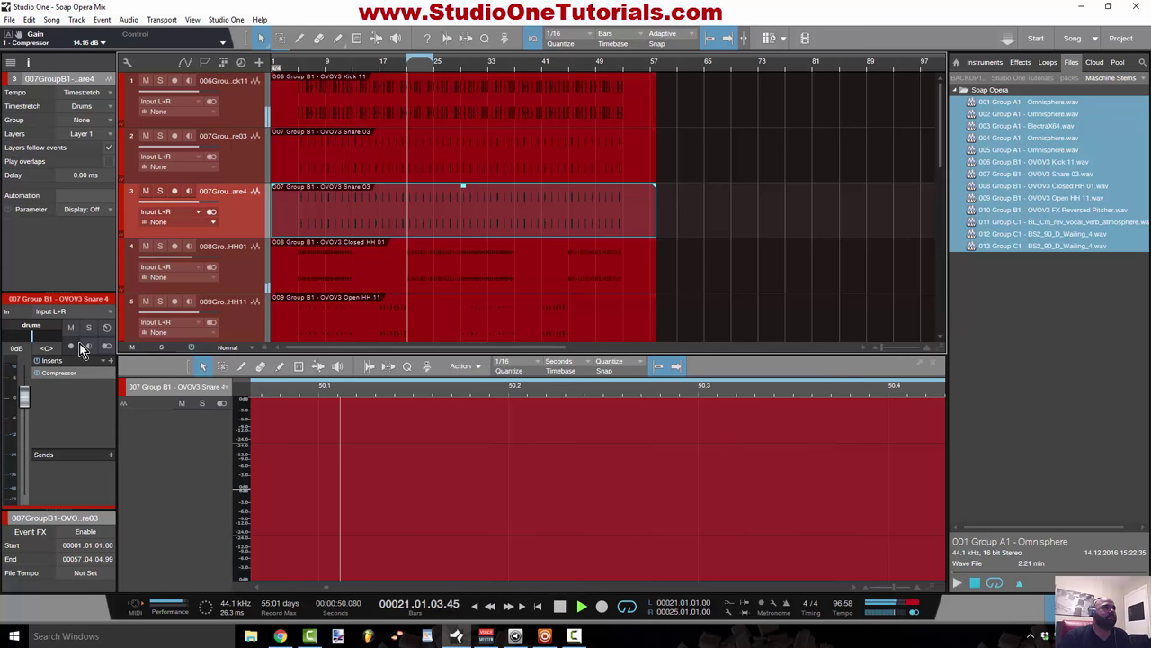
left_click(71, 329)
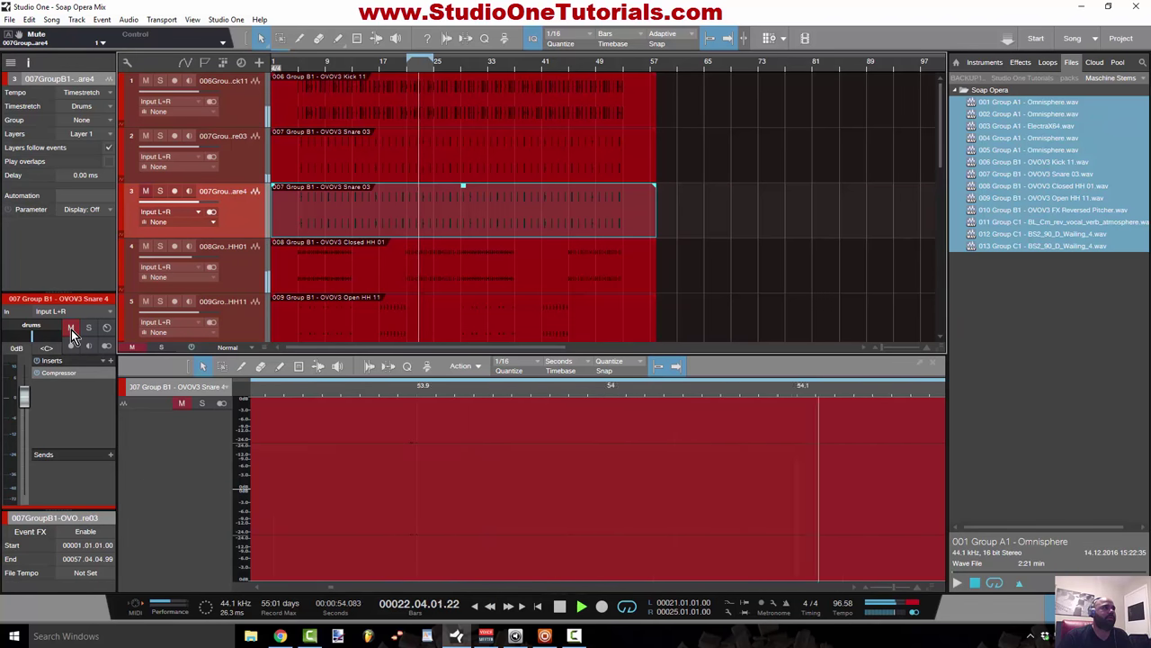
left_click(71, 329)
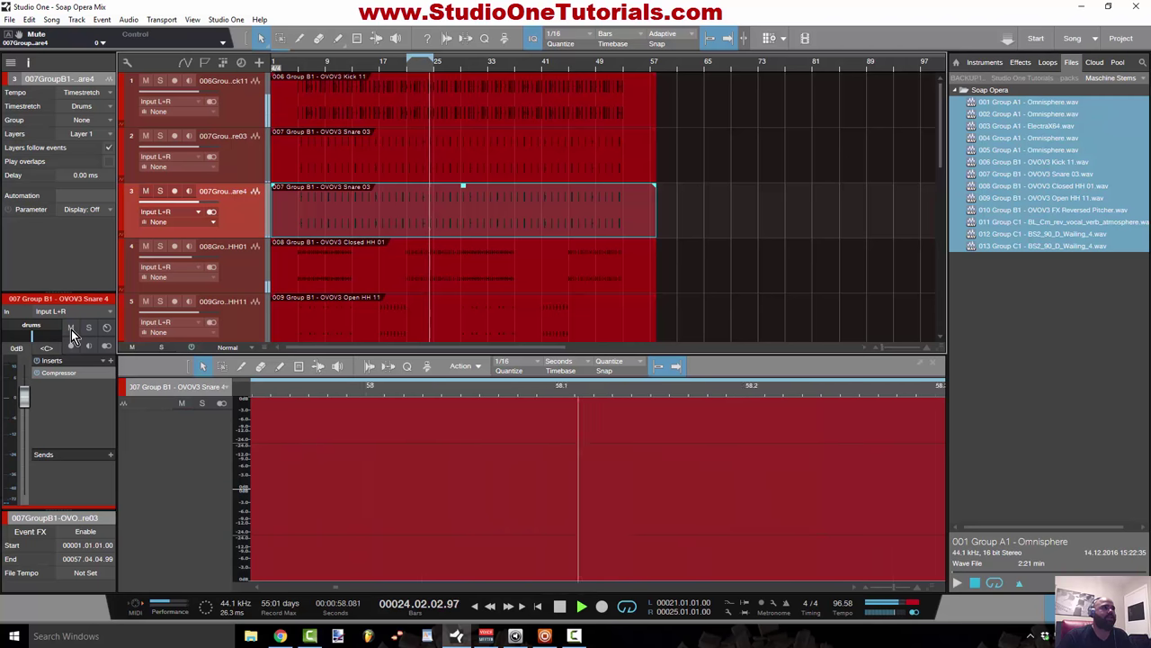
left_click(71, 329)
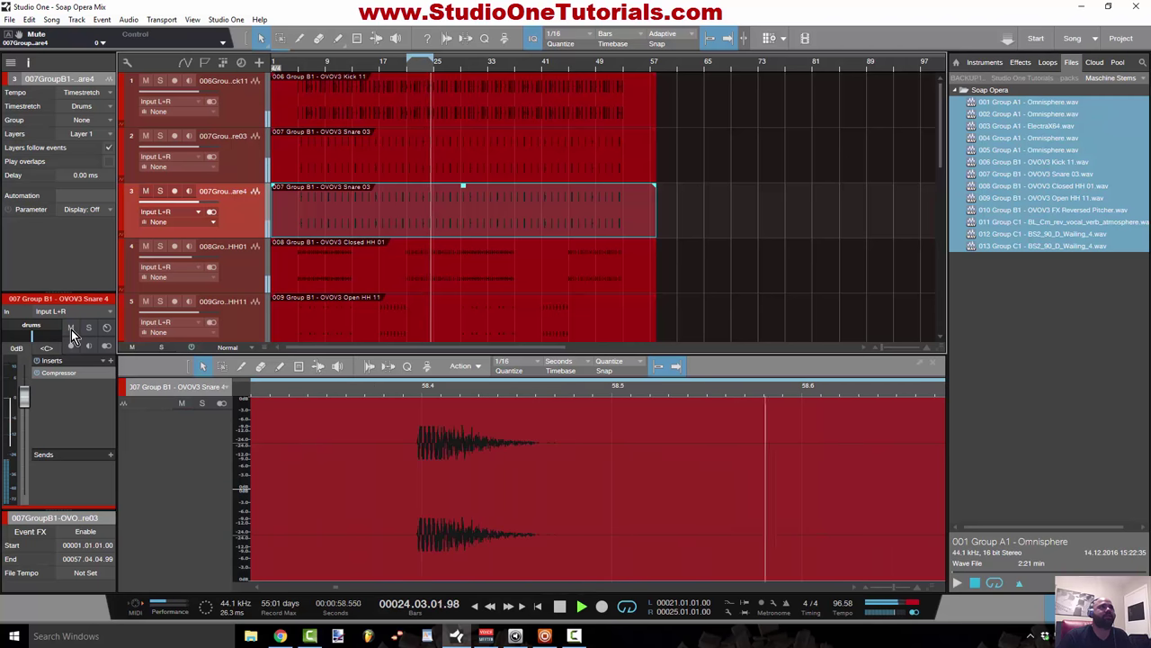
left_click(407, 69)
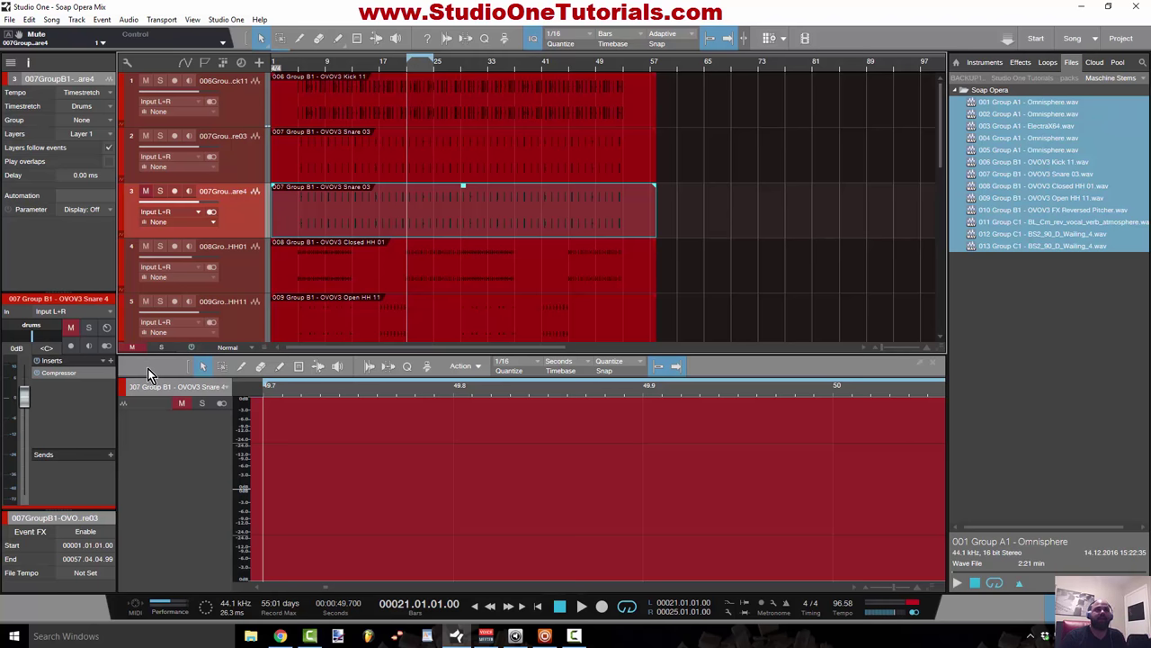
key("space")
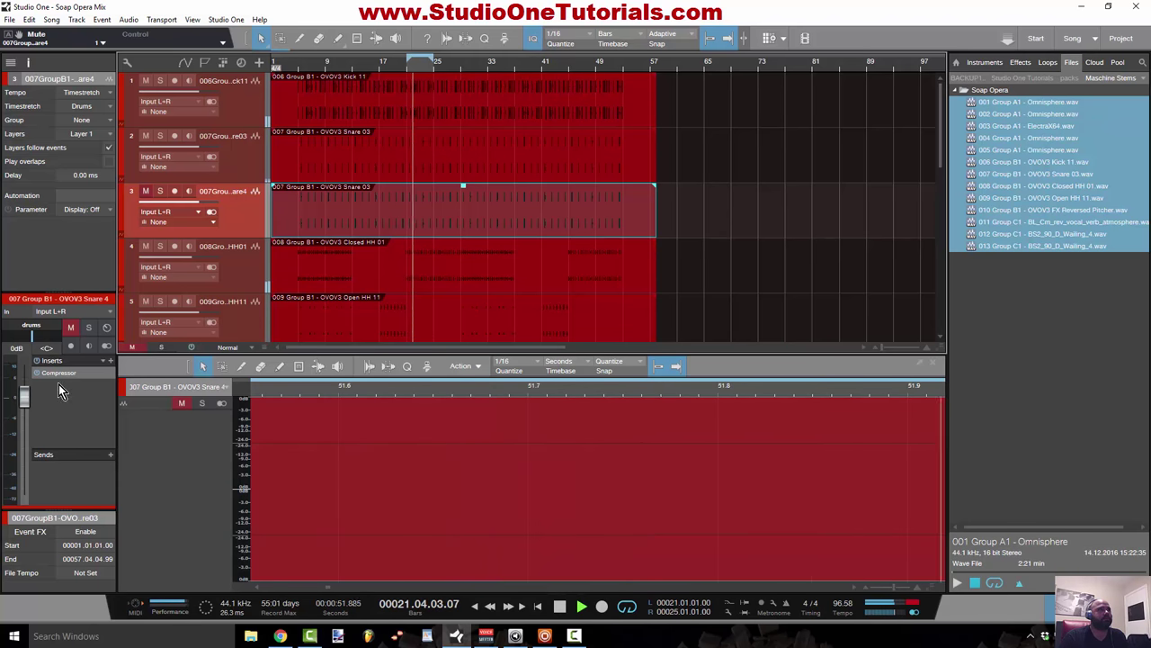
left_click(72, 329)
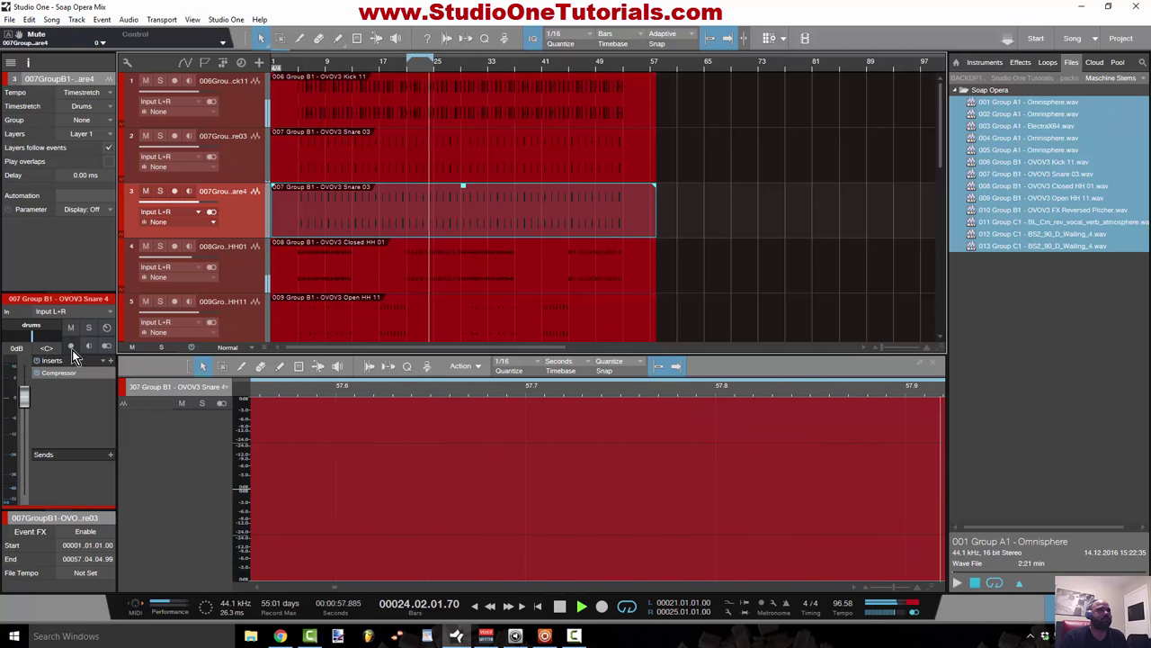
Lower the duplicate snare Compressor's makeup gain to 11.76 dB and close its window.
left_click(77, 376)
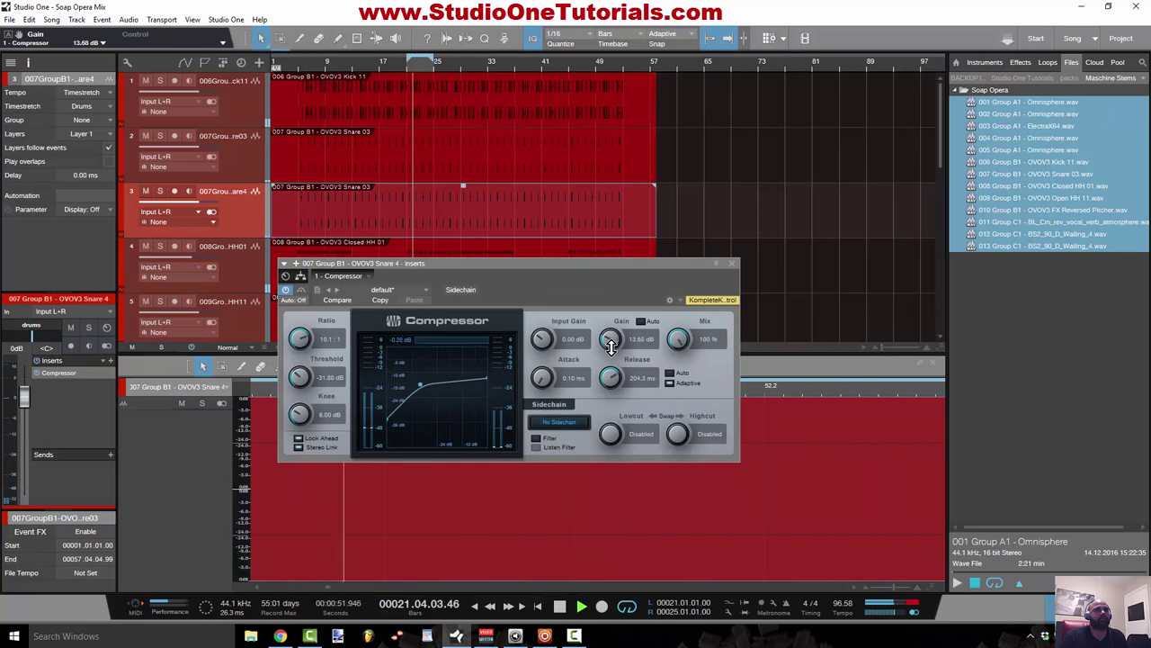
left_click_drag(611, 346, 611, 352)
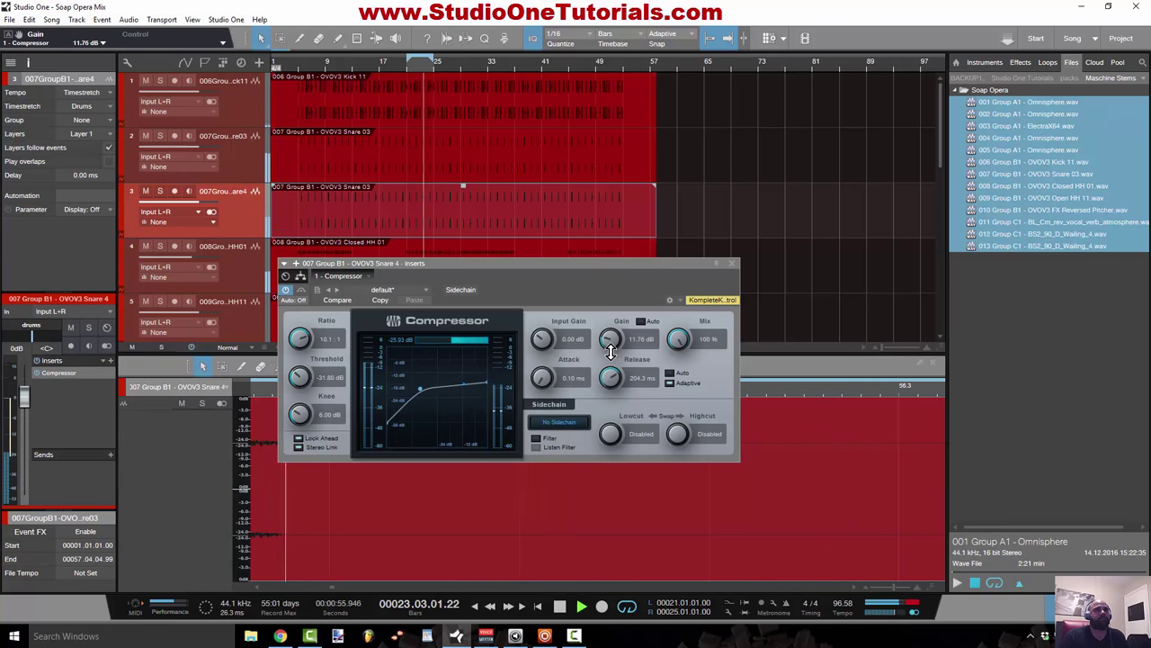
left_click(732, 263)
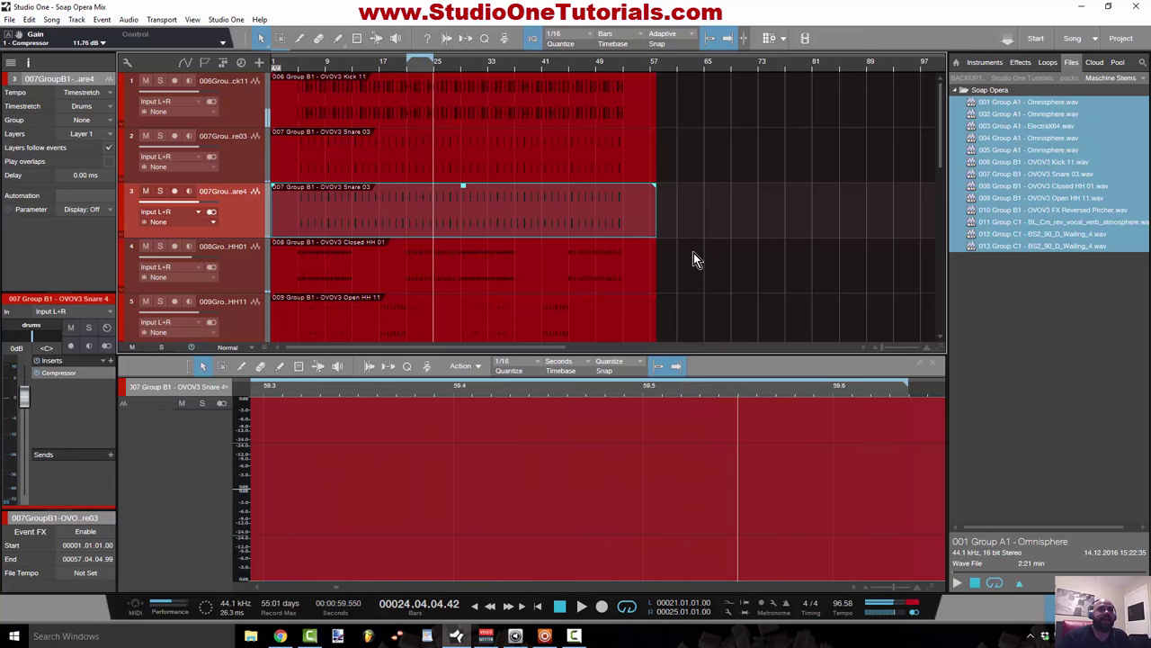